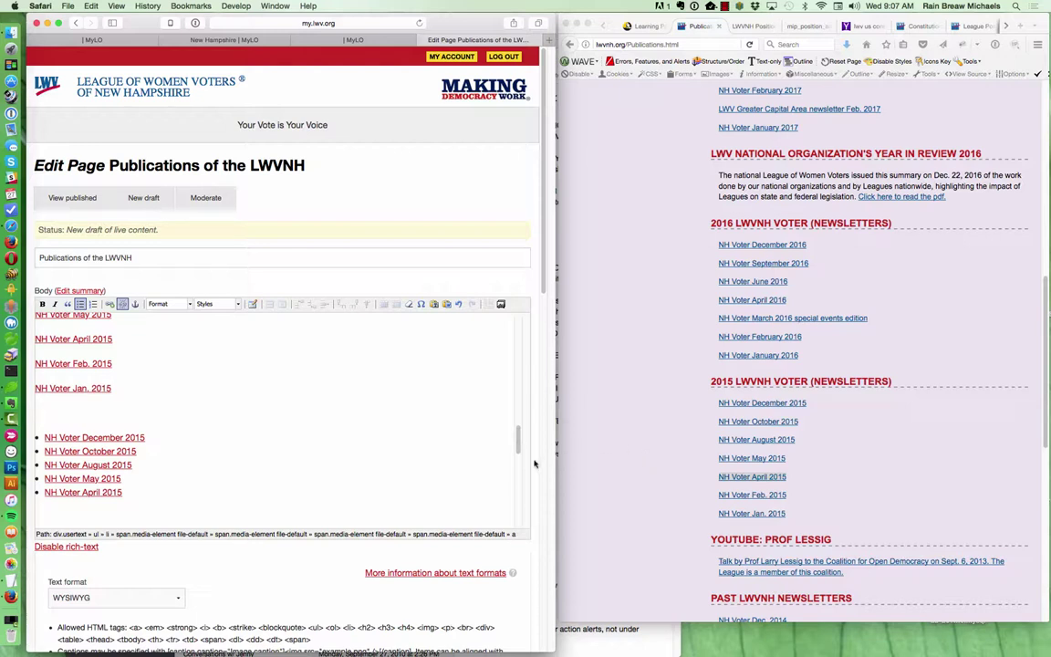
pyautogui.click(188, 438)
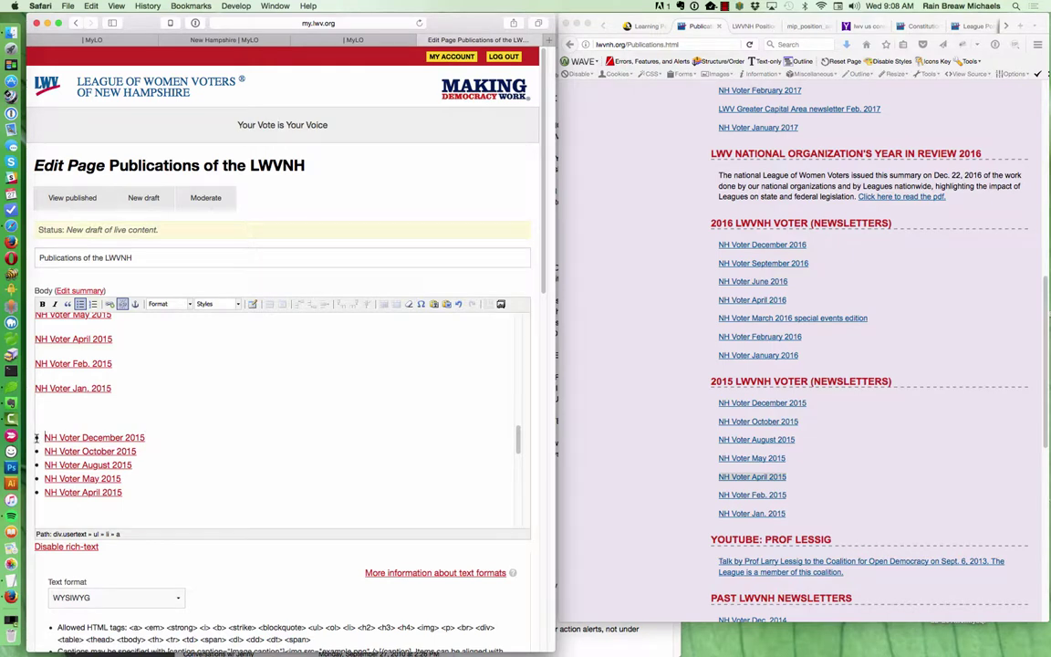
pyautogui.moveTo(36, 440); pyautogui.dragTo(78, 504)
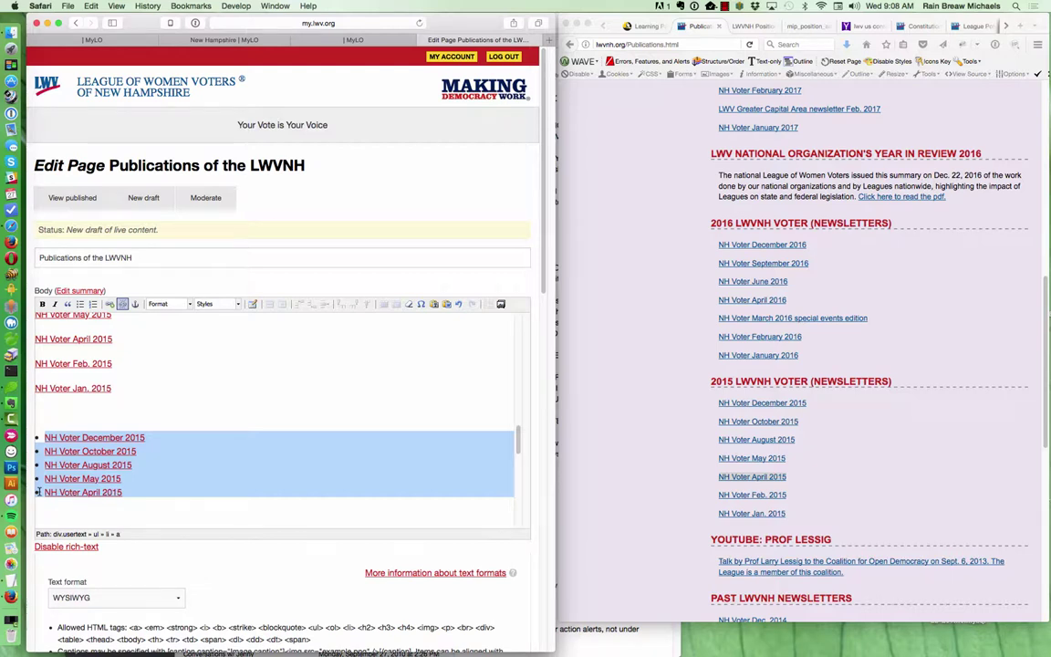
pyautogui.click(136, 497)
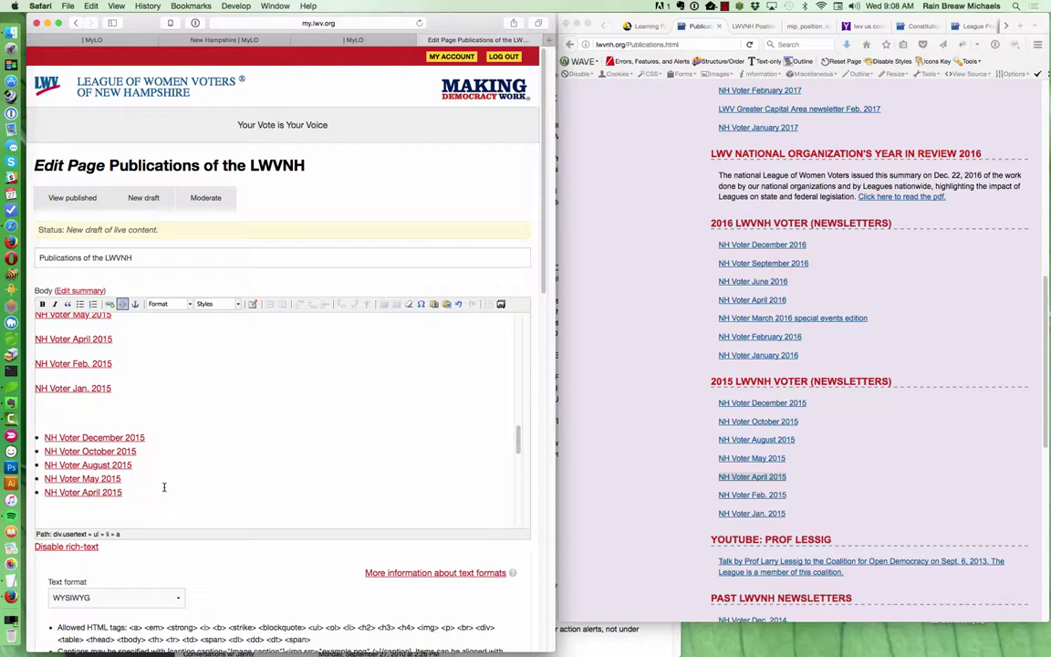
# Add an empty bullet after NH Voter April 2015 and copy the NH Voter Feb. 2015 link address from the old Publications page in Firefox
pyautogui.click(126, 494)
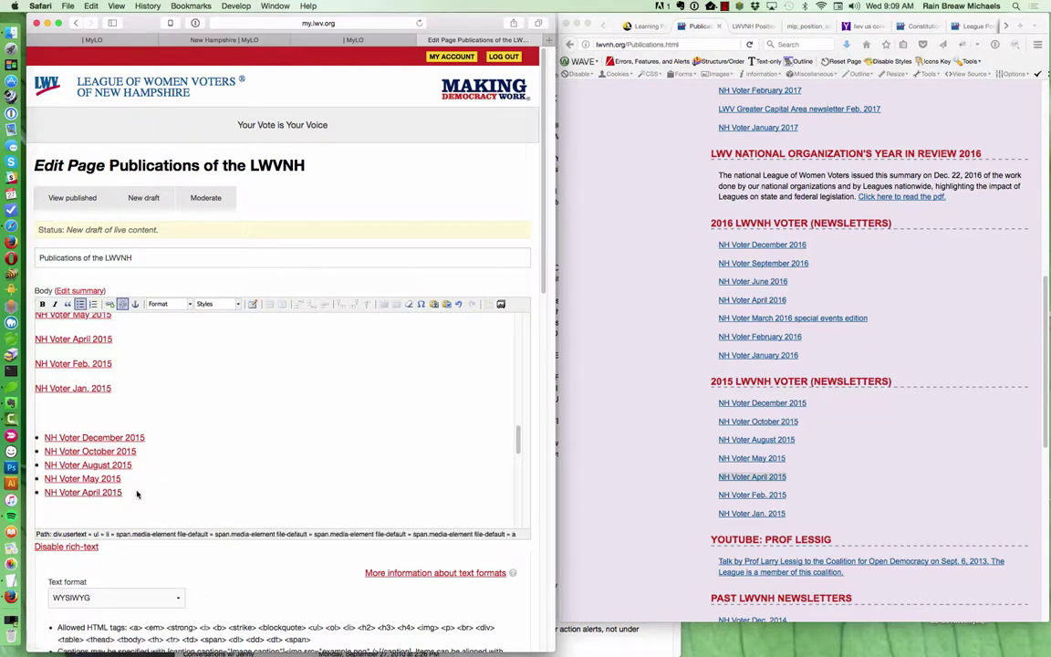
pyautogui.press('Return')
pyautogui.click(619, 378)
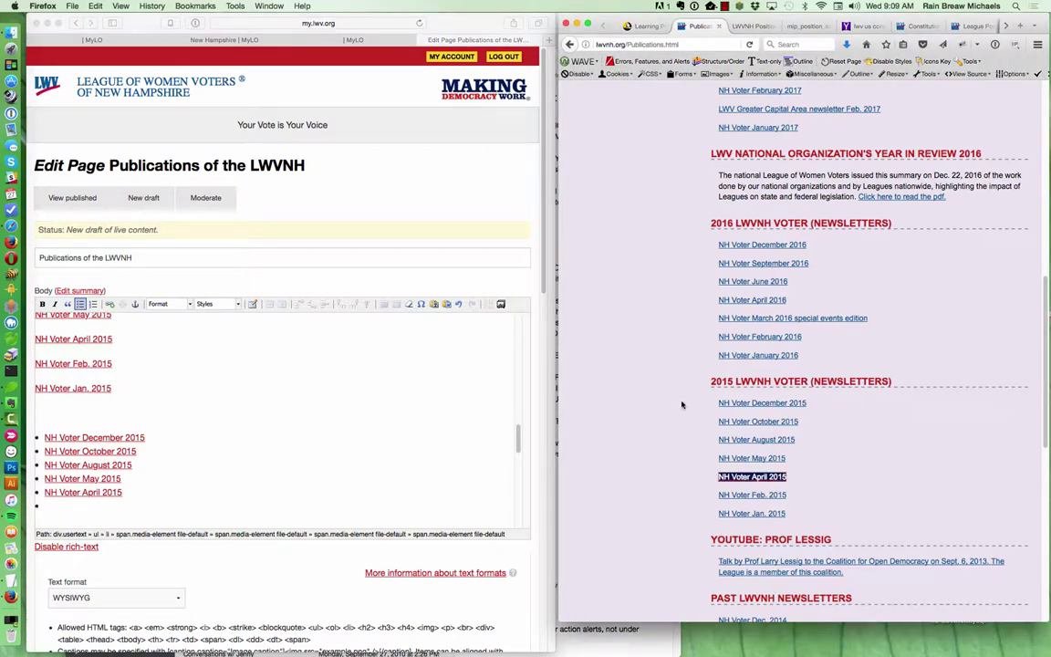
pyautogui.moveTo(795, 497); pyautogui.dragTo(719, 498)
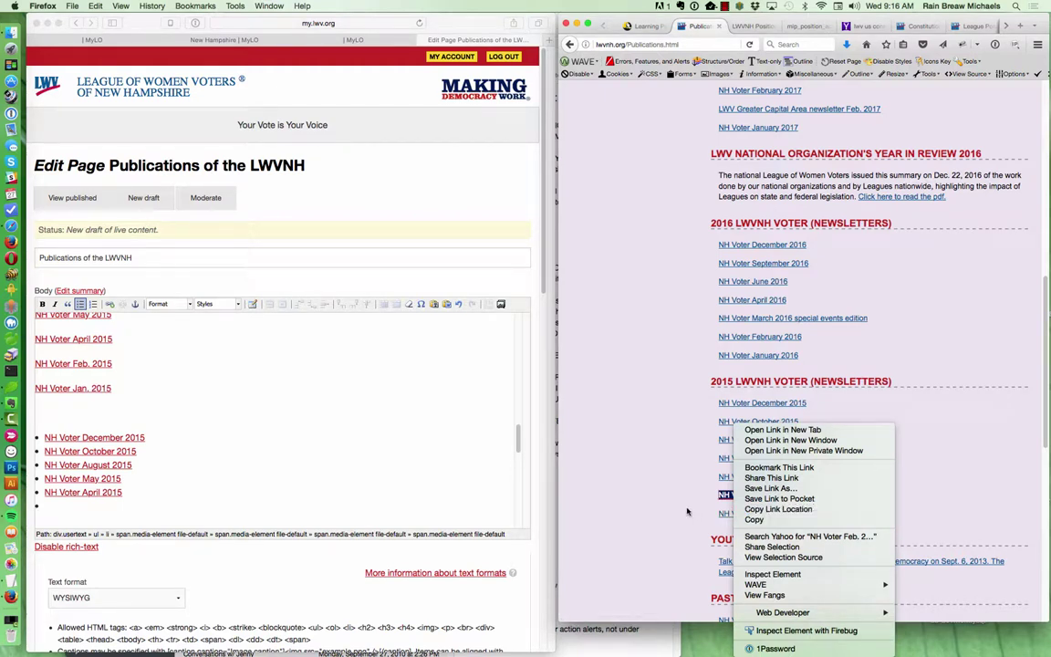
pyautogui.click(802, 508)
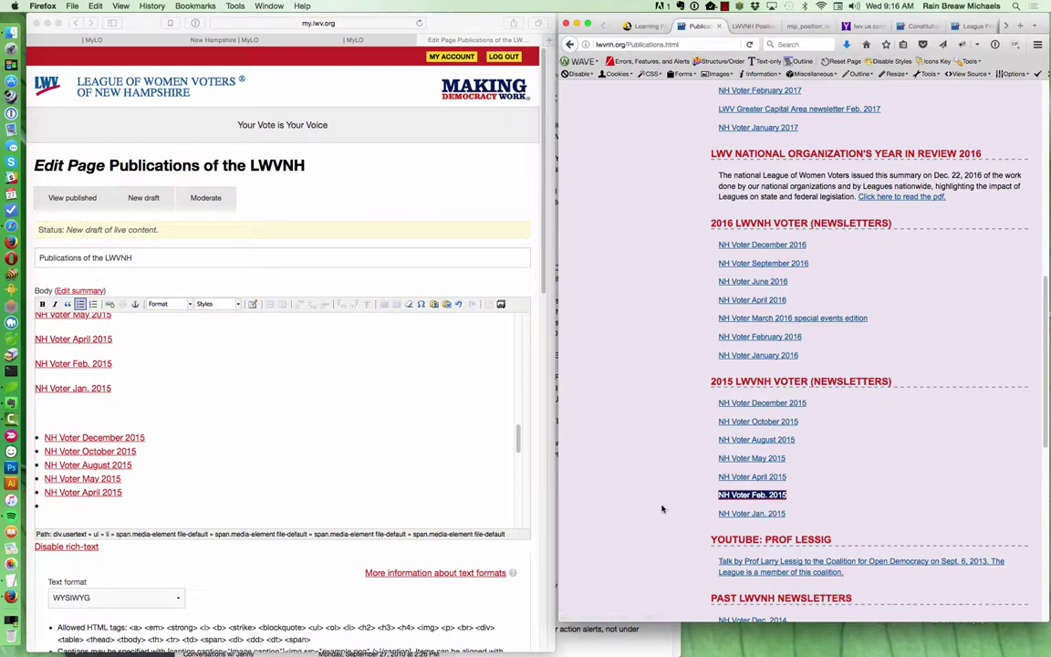
pyautogui.click(185, 515)
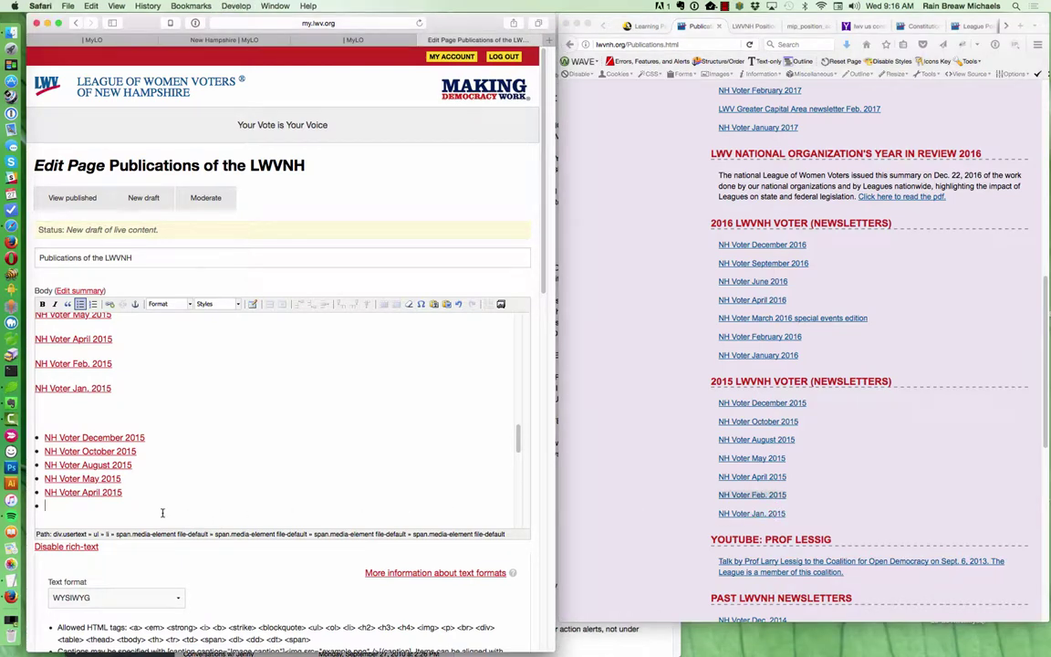
pyautogui.click(500, 306)
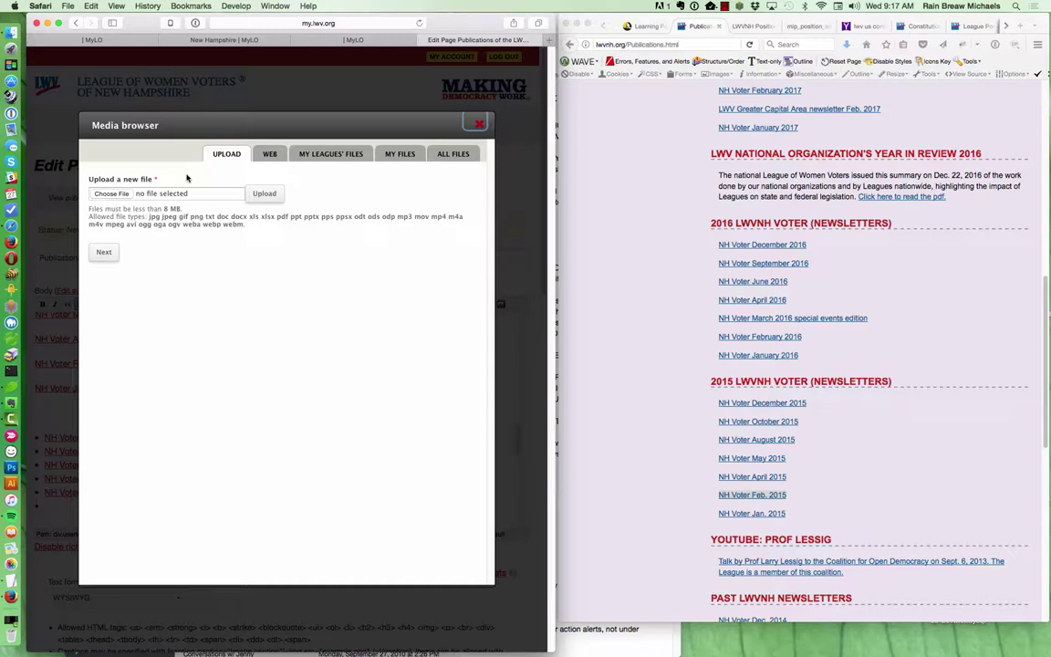
pyautogui.click(264, 155)
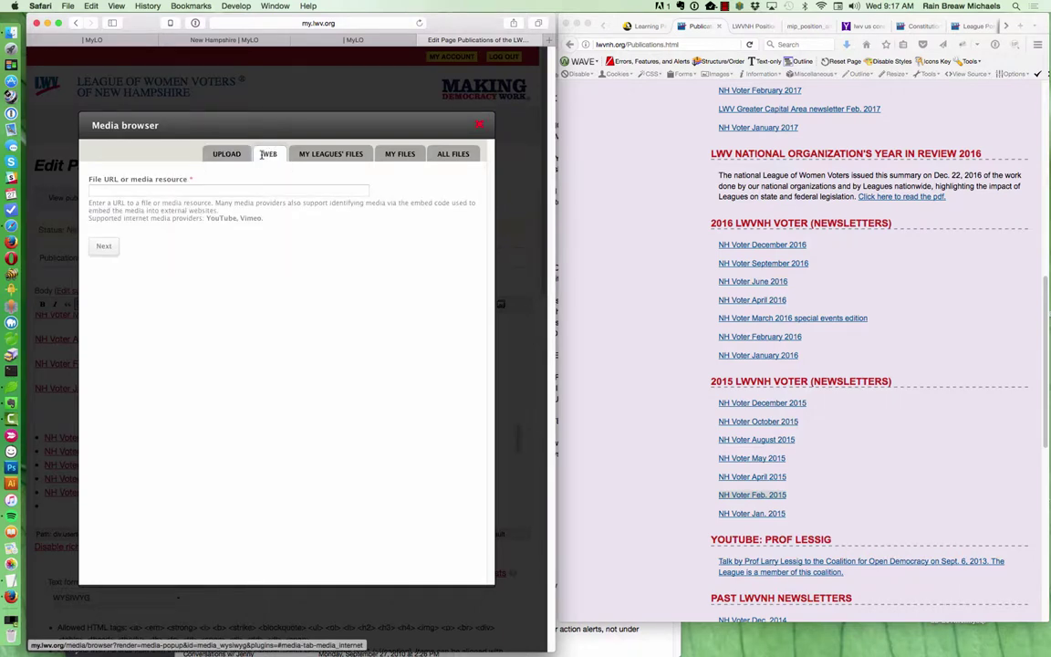
pyautogui.click(197, 190)
pyautogui.press('super+v')
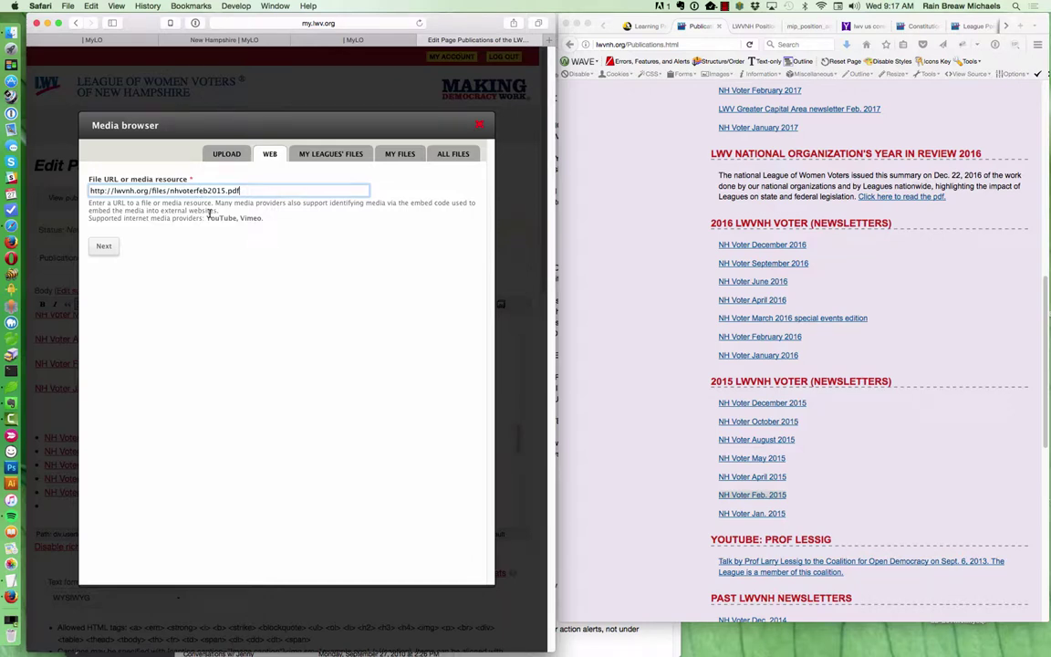
pyautogui.click(104, 246)
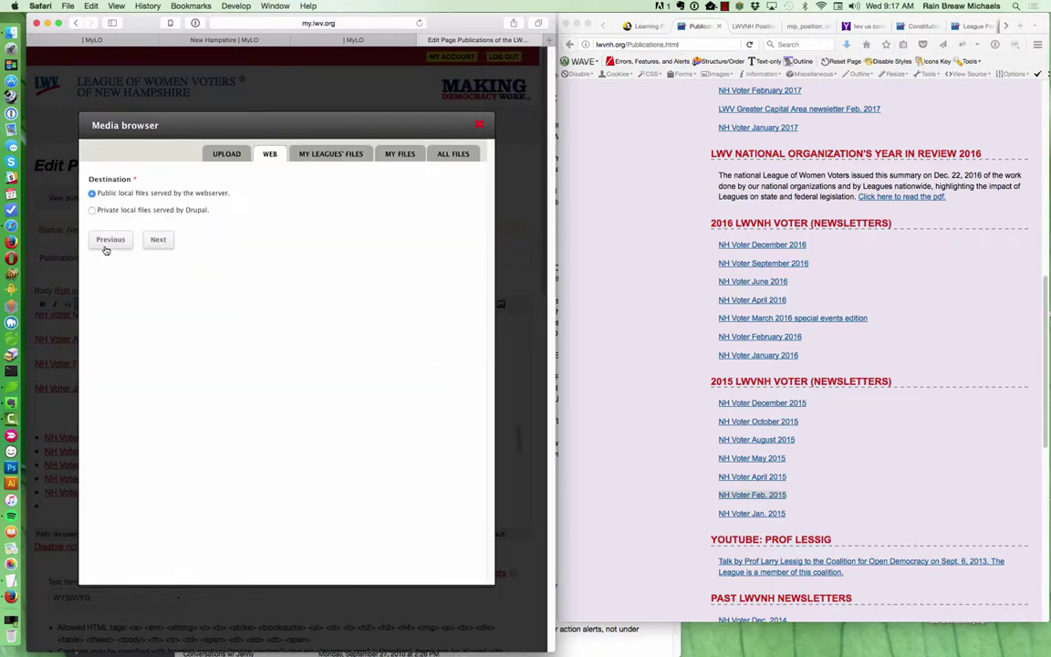
pyautogui.click(165, 244)
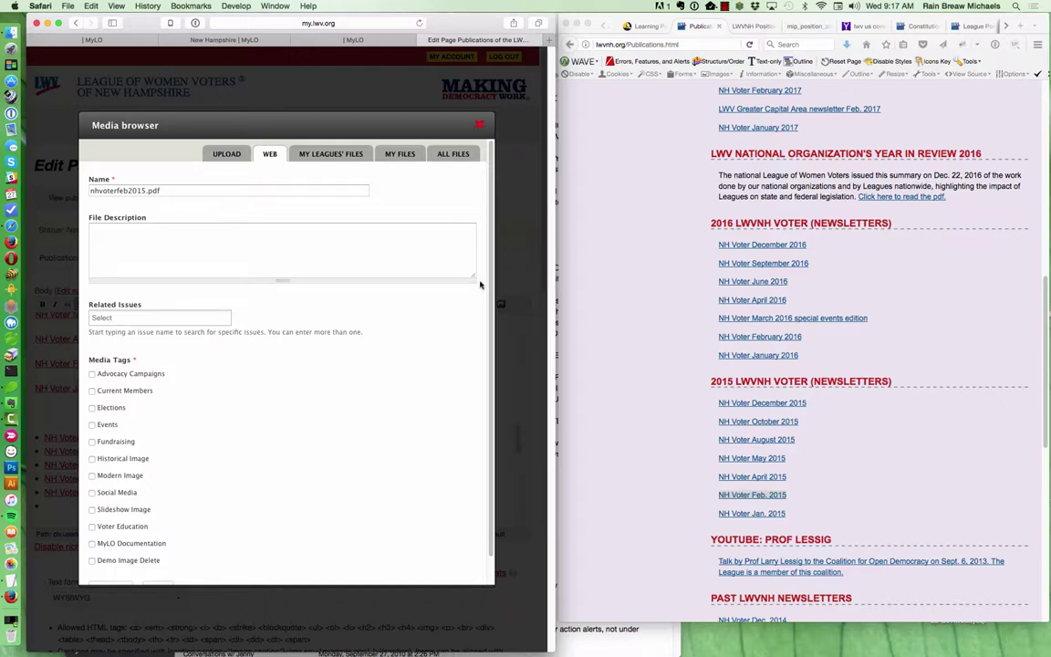
# Copy the link text NH Voter Feb. 2015 from the Firefox page and use it as the imported file's name in Safari
pyautogui.click(633, 456)
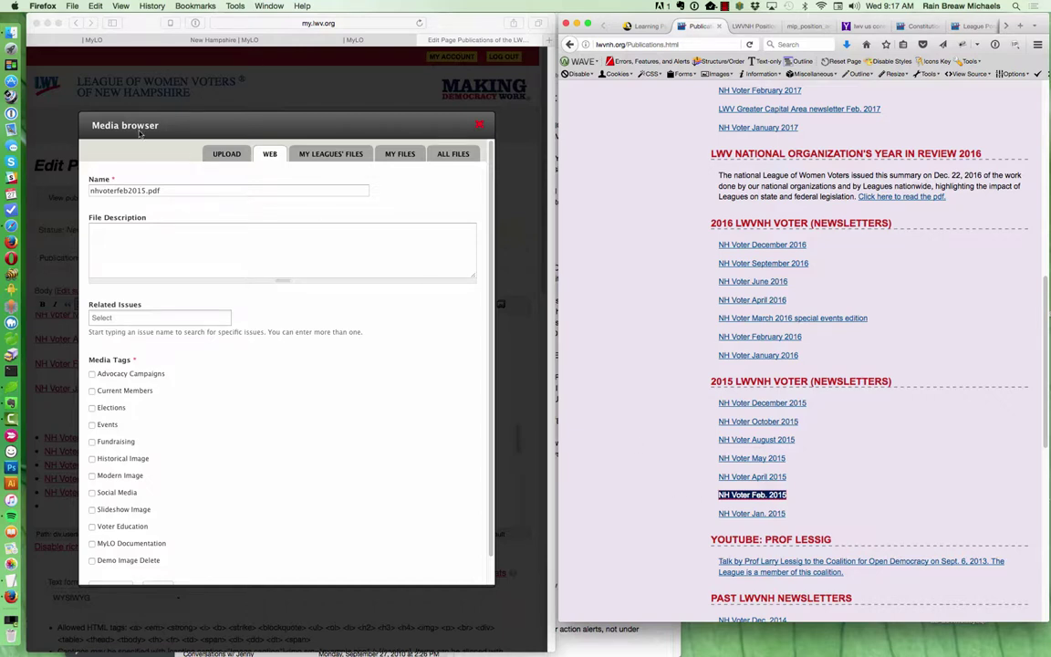
pyautogui.click(93, 6)
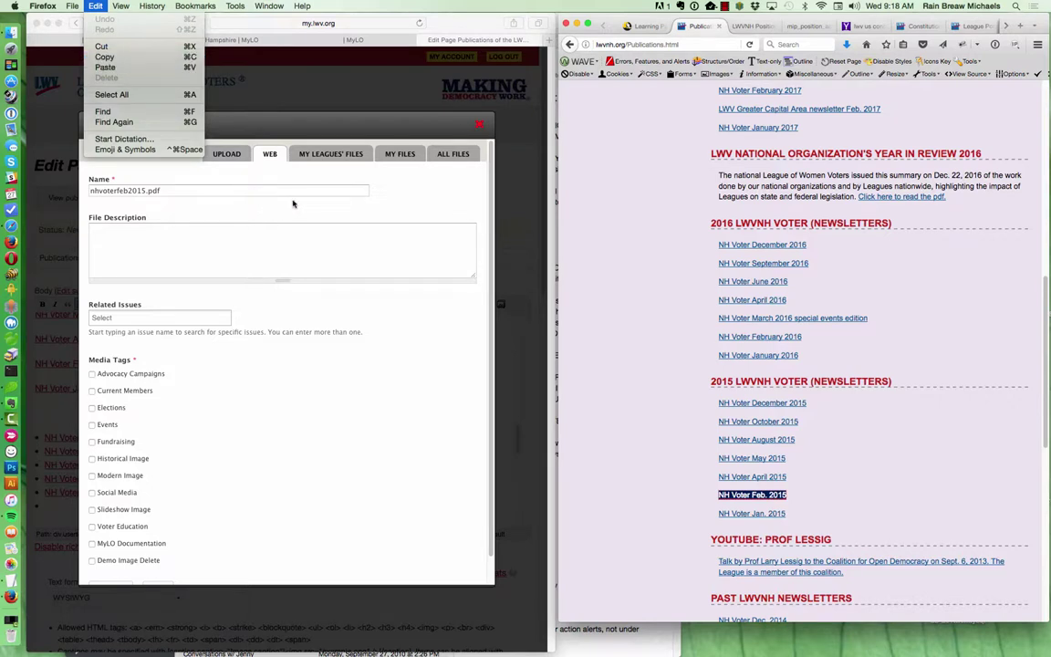
pyautogui.click(358, 134)
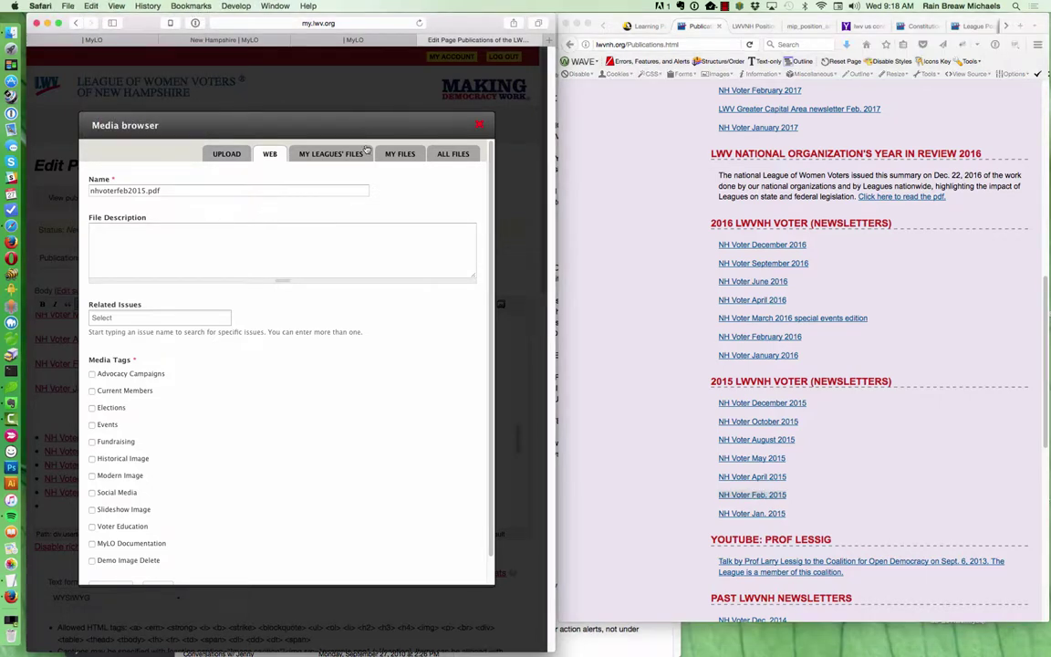
pyautogui.tripleClick(181, 189)
pyautogui.press('super+v')
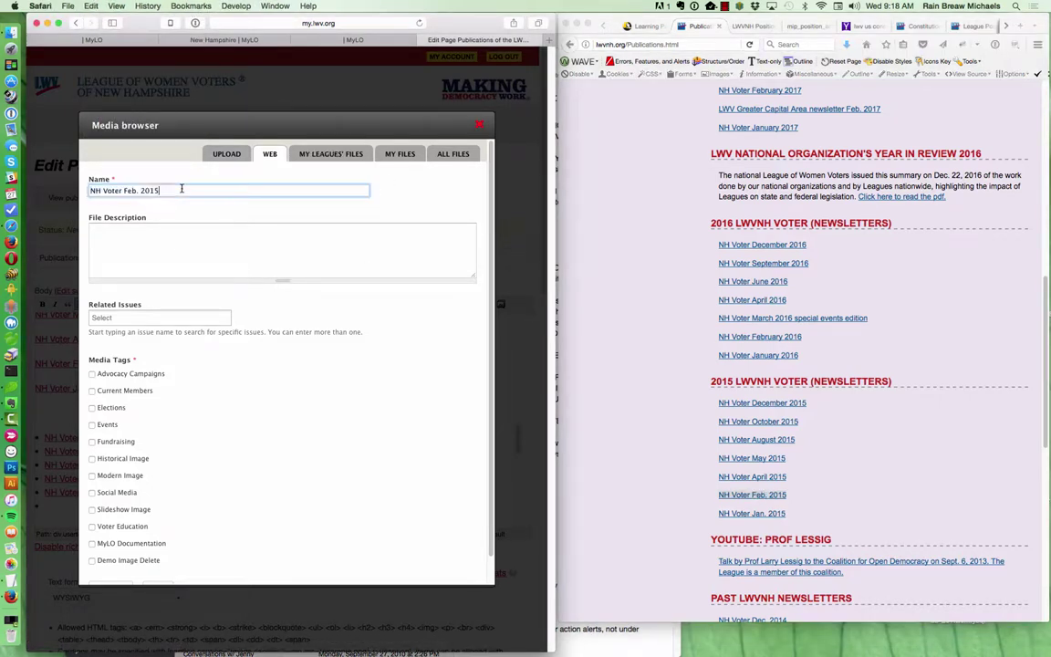
# Enter "NH Voter Feb. 2015, New Hampshire newsletter" as the file description
pyautogui.click(195, 248)
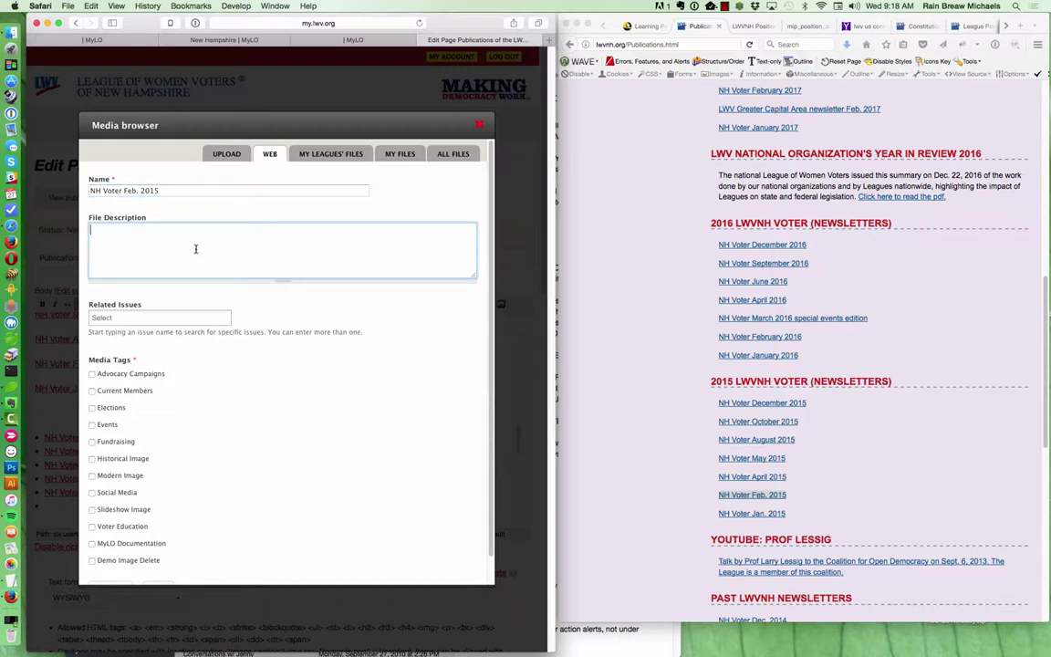
pyautogui.press('super+v')
pyautogui.write(', New Hampshire')
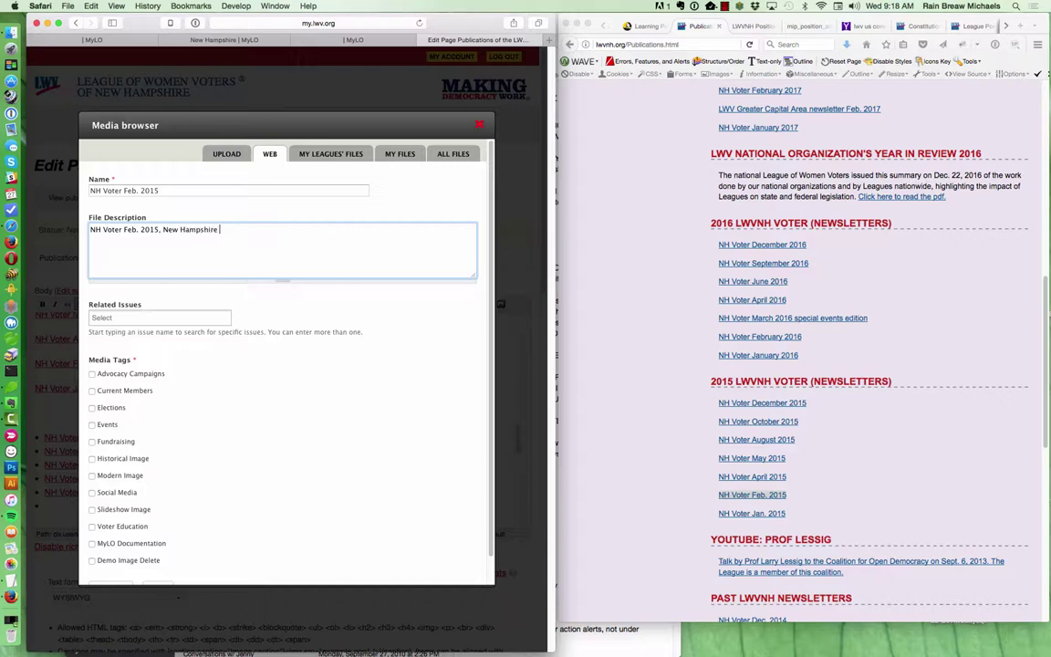
pyautogui.write(' newsletter')
pyautogui.moveTo(163, 230); pyautogui.dragTo(217, 228)
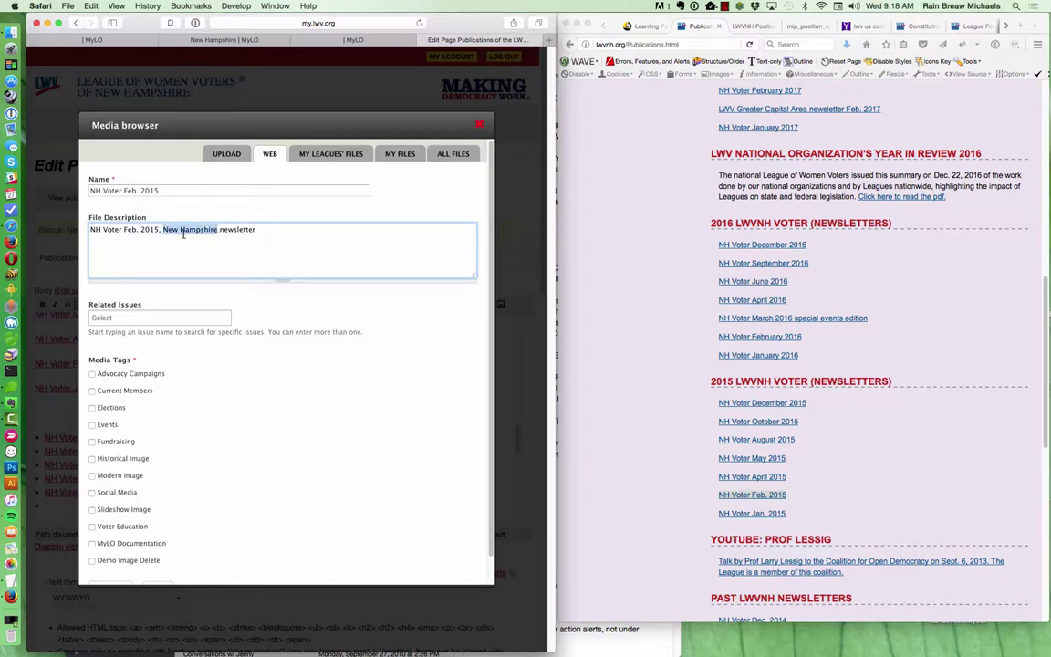
pyautogui.click(221, 240)
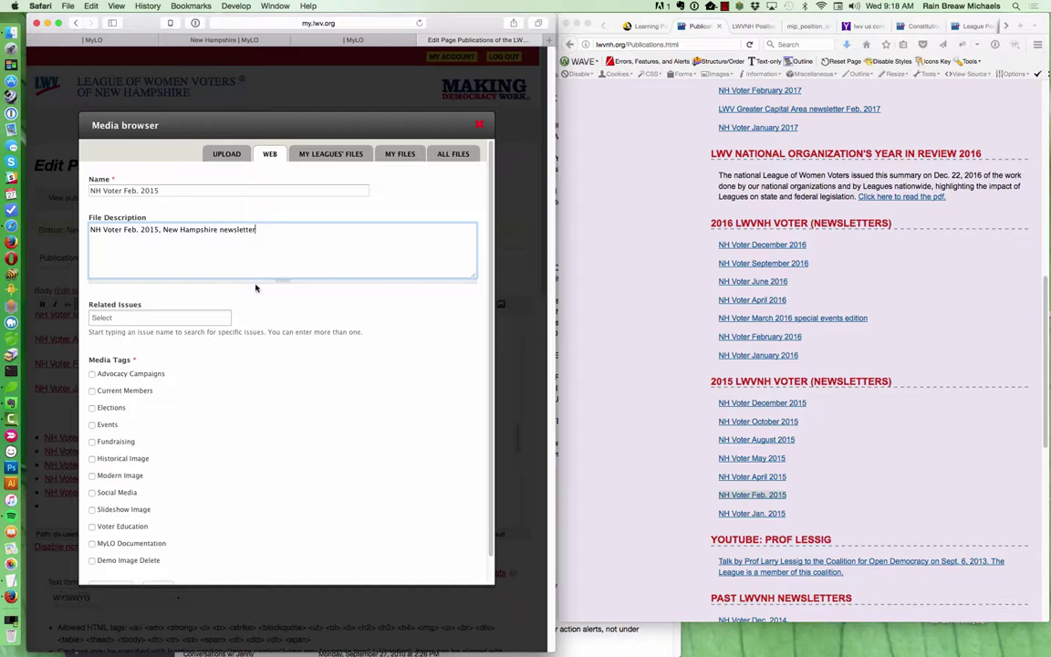
# Tag the file with Current Members and embed it in the bulleted list with the Default display
pyautogui.moveTo(139, 360); pyautogui.dragTo(81, 358)
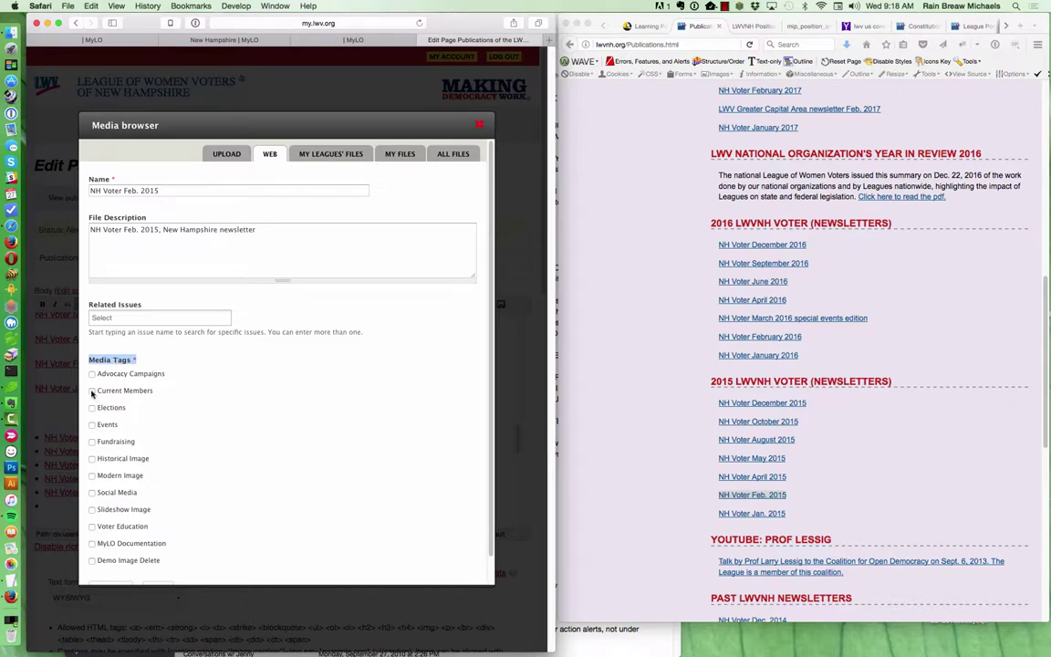
pyautogui.click(92, 392)
pyautogui.click(190, 412)
pyautogui.scroll(-3, 203, 511)
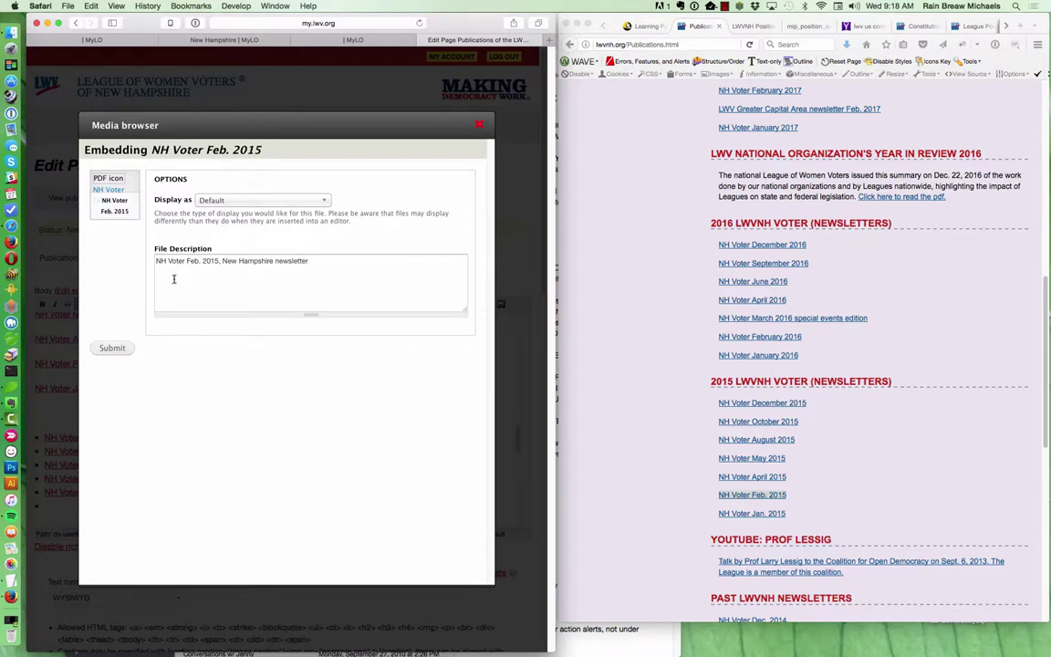
pyautogui.click(111, 350)
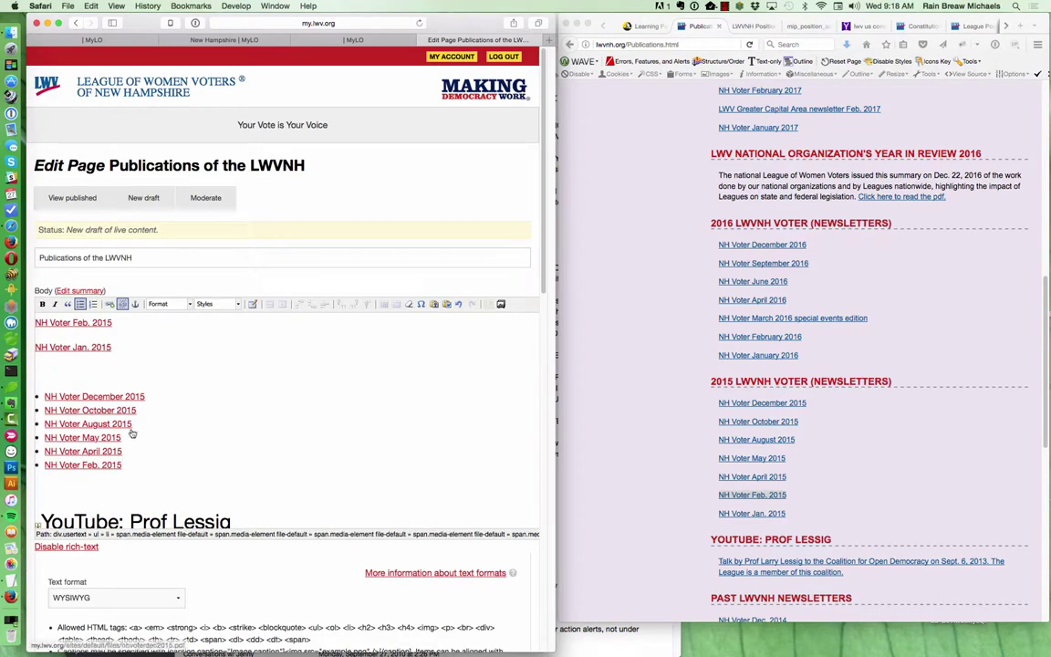
# Add an empty bullet after NH Voter Feb. 2015 and copy the NH Voter Jan. 2015 link address from the old page in Firefox
pyautogui.moveTo(126, 464); pyautogui.dragTo(46, 467)
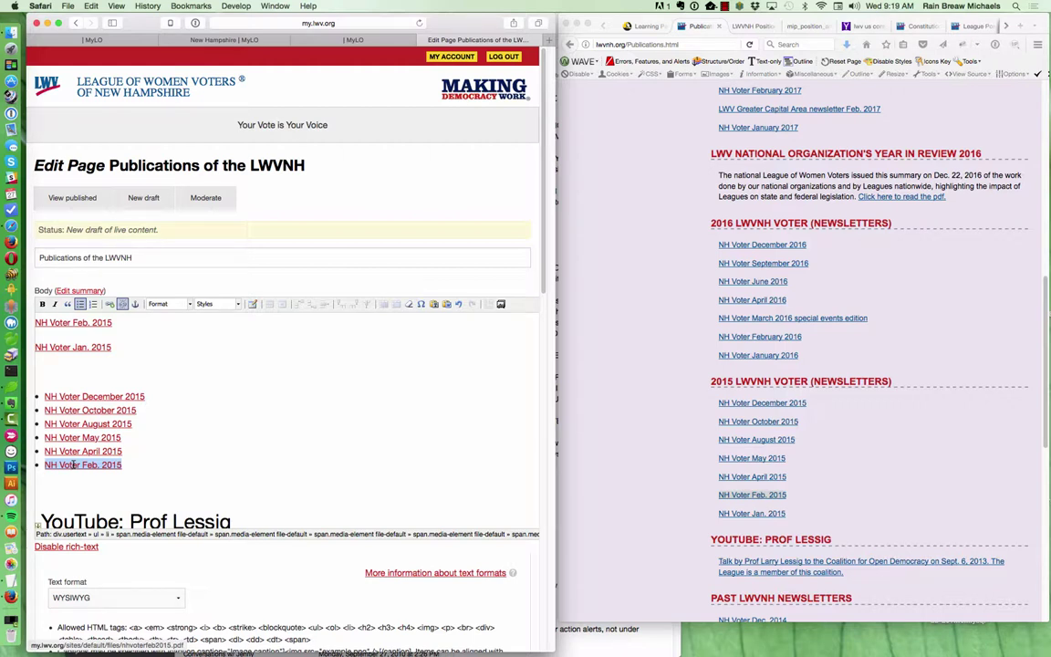
pyautogui.click(133, 468)
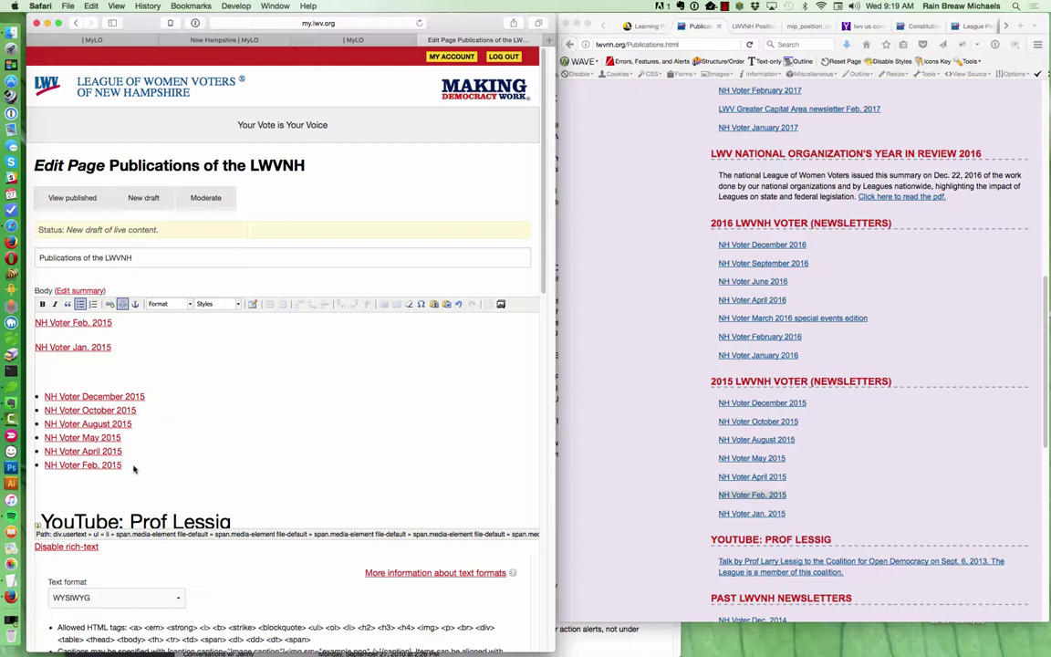
pyautogui.press('Return')
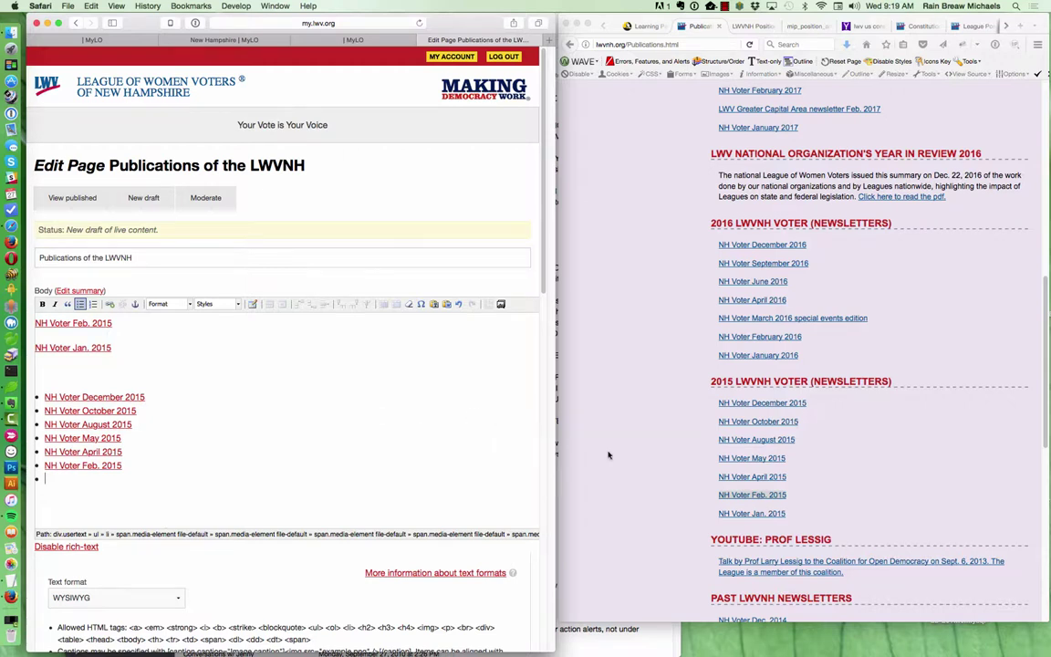
pyautogui.tripleClick(679, 502)
pyautogui.moveTo(794, 512); pyautogui.dragTo(721, 520)
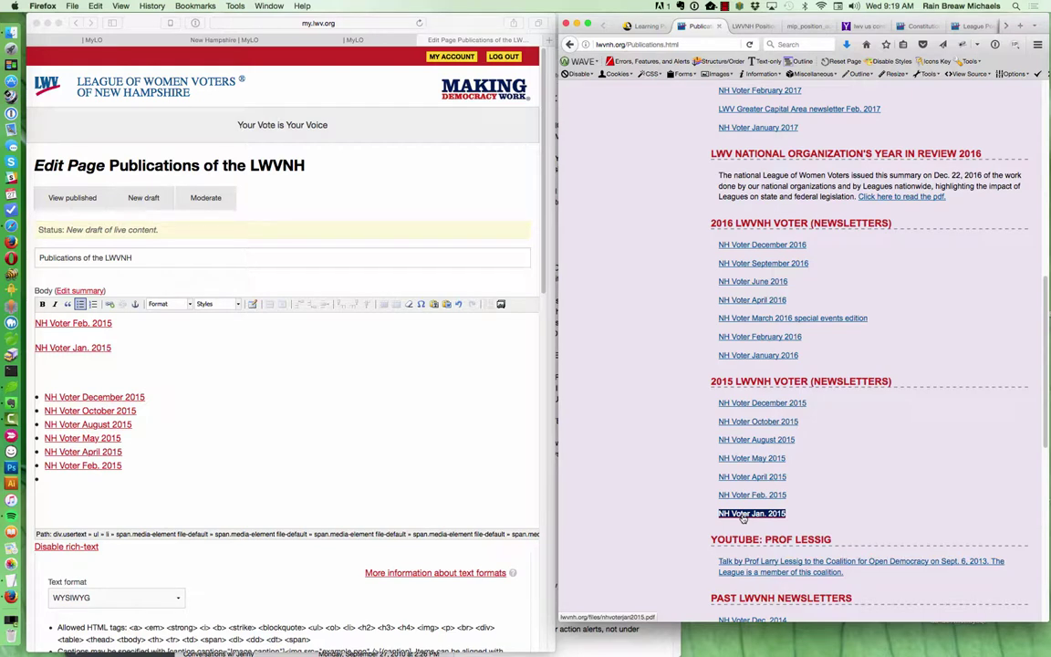
pyautogui.rightClick(744, 517)
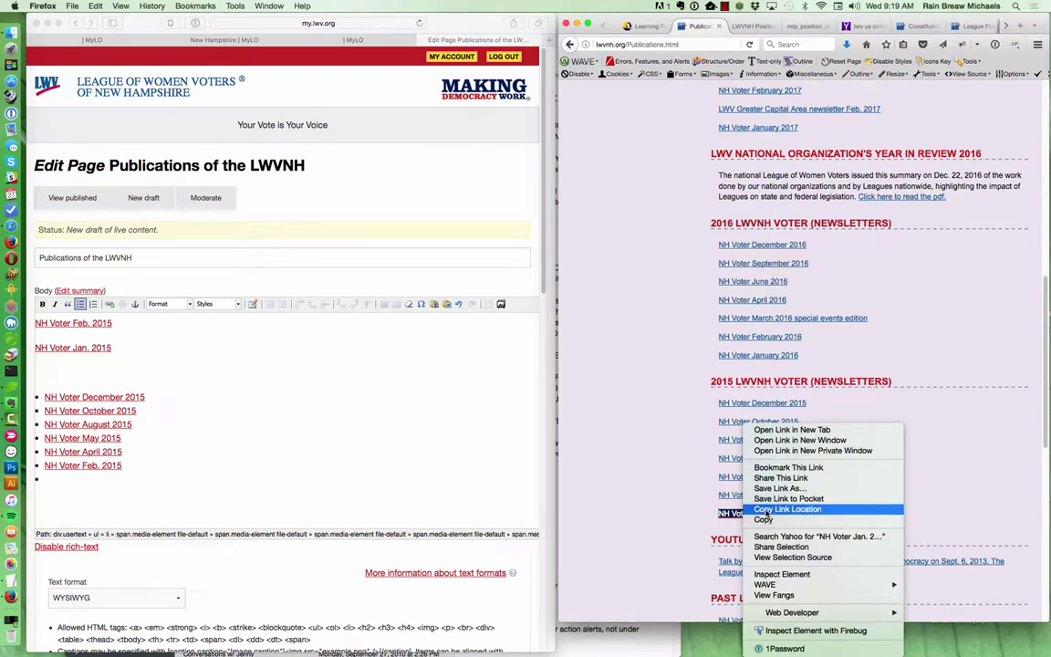
pyautogui.click(766, 509)
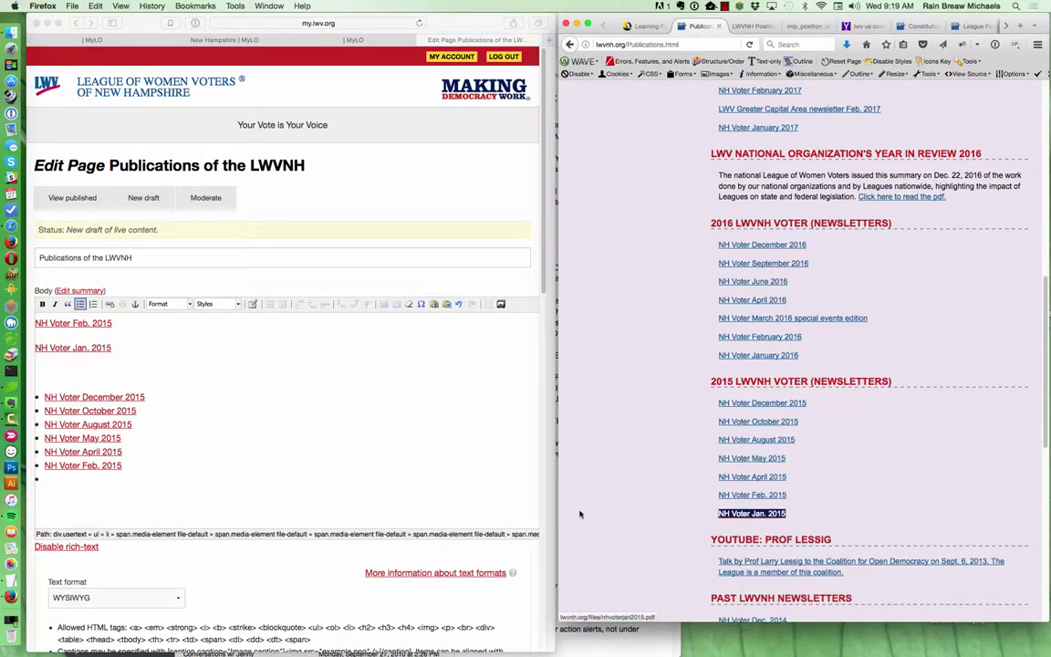
pyautogui.click(345, 500)
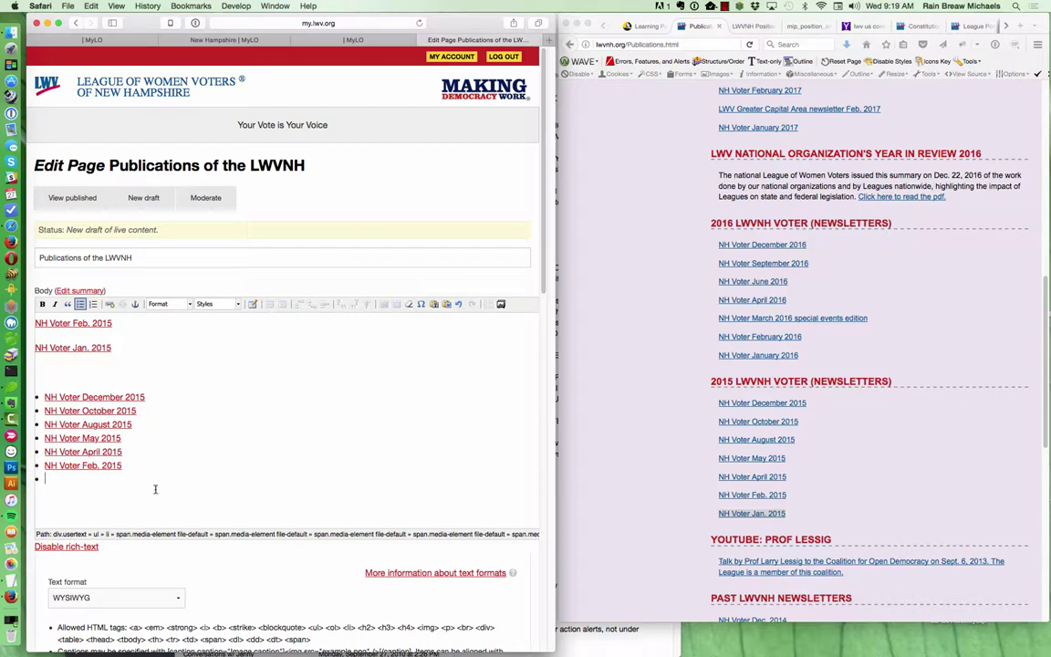
pyautogui.click(501, 305)
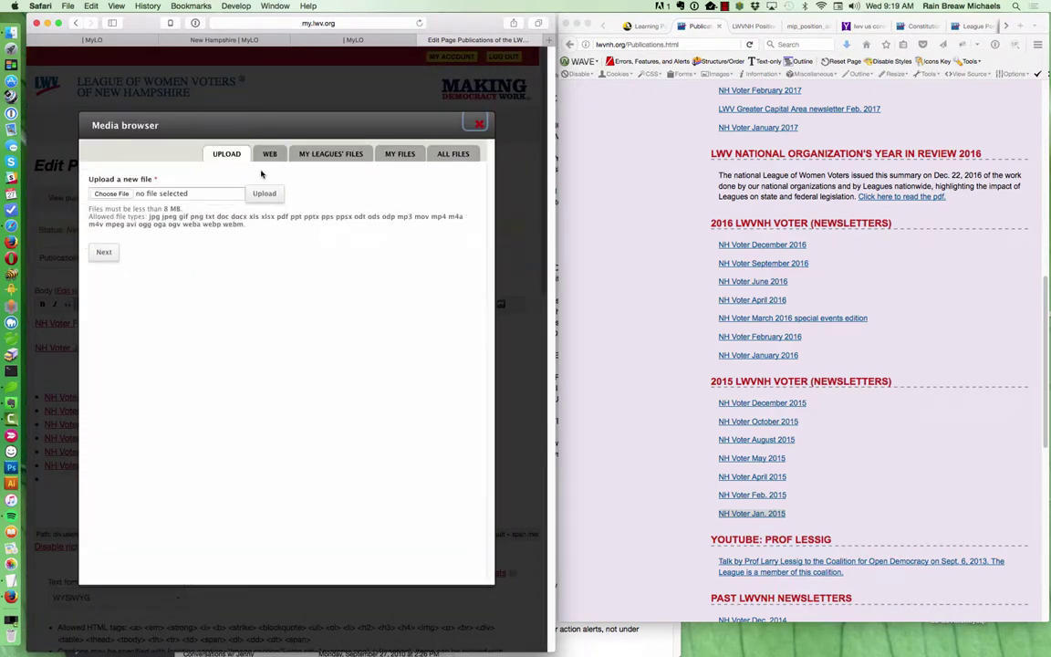
pyautogui.click(270, 153)
pyautogui.click(217, 189)
pyautogui.press('super+v')
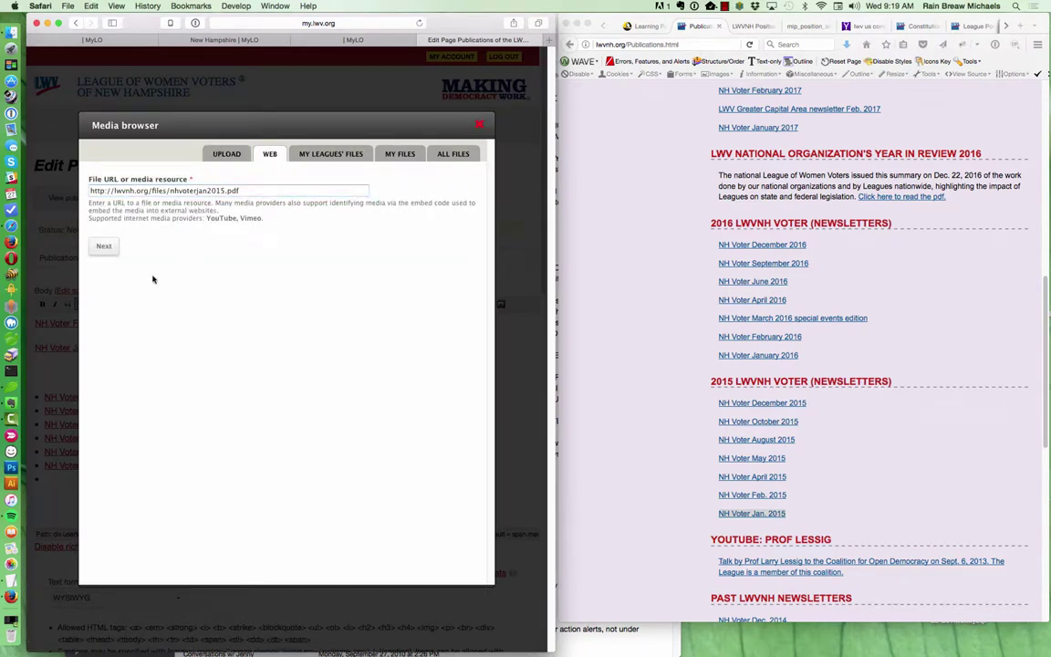
pyautogui.click(105, 247)
pyautogui.click(111, 252)
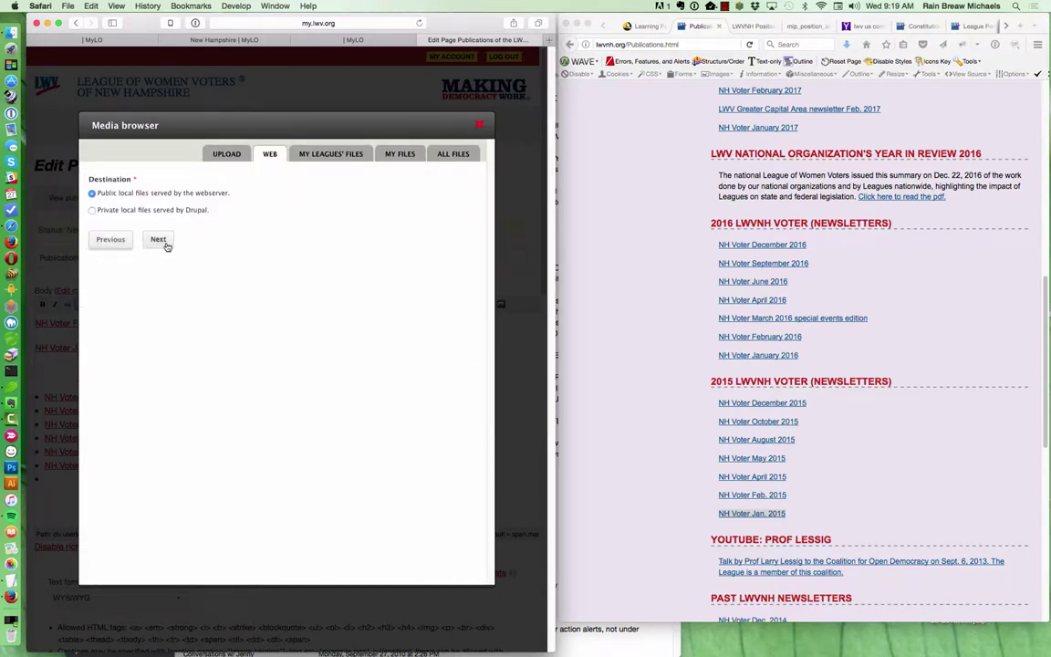
pyautogui.click(166, 242)
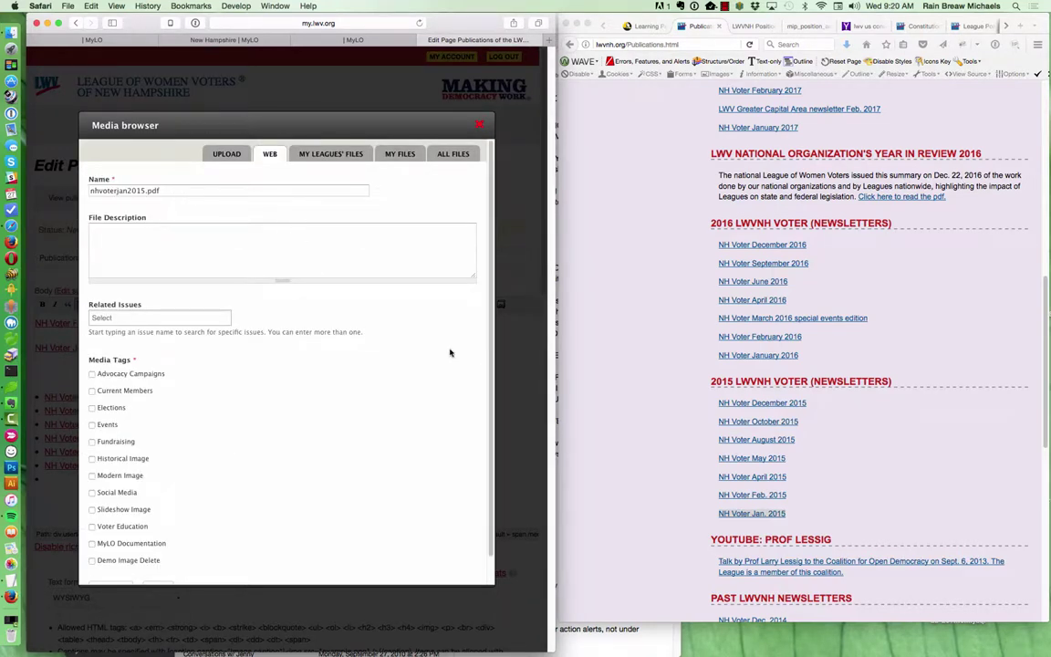
# Copy the NH Voter Jan. 2015 link text from the old page in Firefox and use it as the file's name in Safari
pyautogui.click(612, 368)
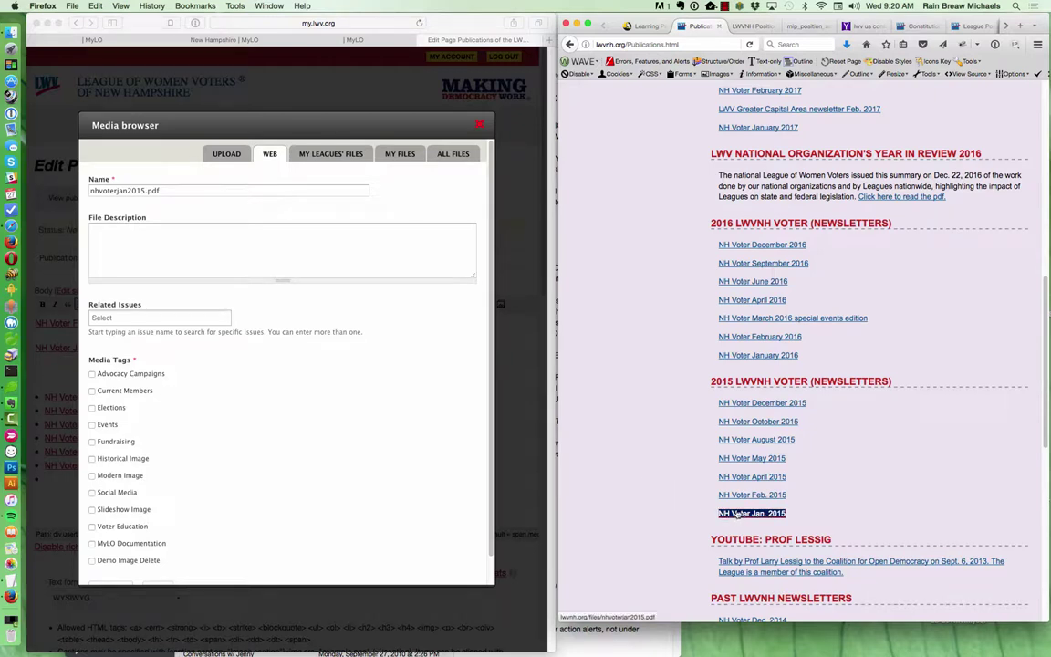
pyautogui.rightClick(731, 516)
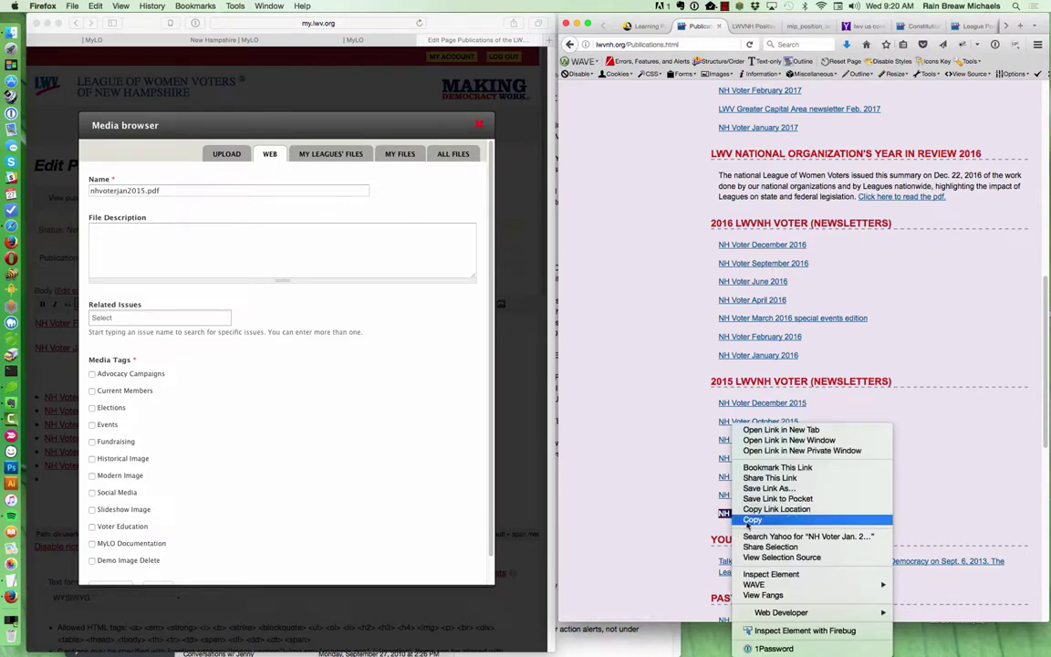
pyautogui.click(749, 520)
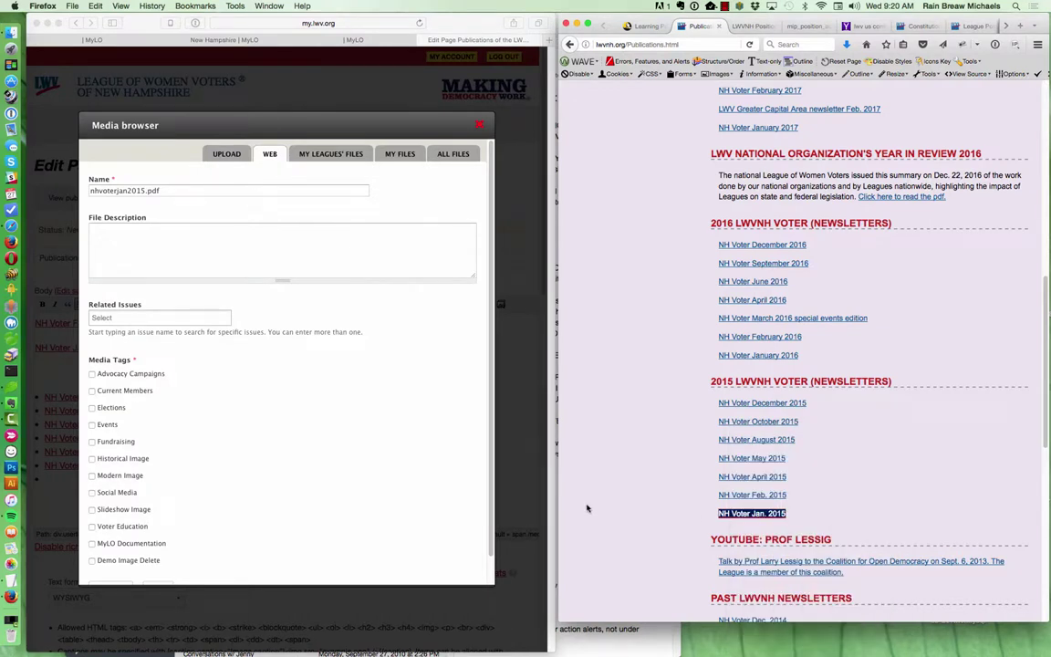
pyautogui.click(78, 90)
pyautogui.tripleClick(171, 188)
pyautogui.press('super+v')
# Enter "NH Voter Jan. 2015, New Hampshire newsletter" as the file description
pyautogui.click(203, 253)
pyautogui.press('super+v')
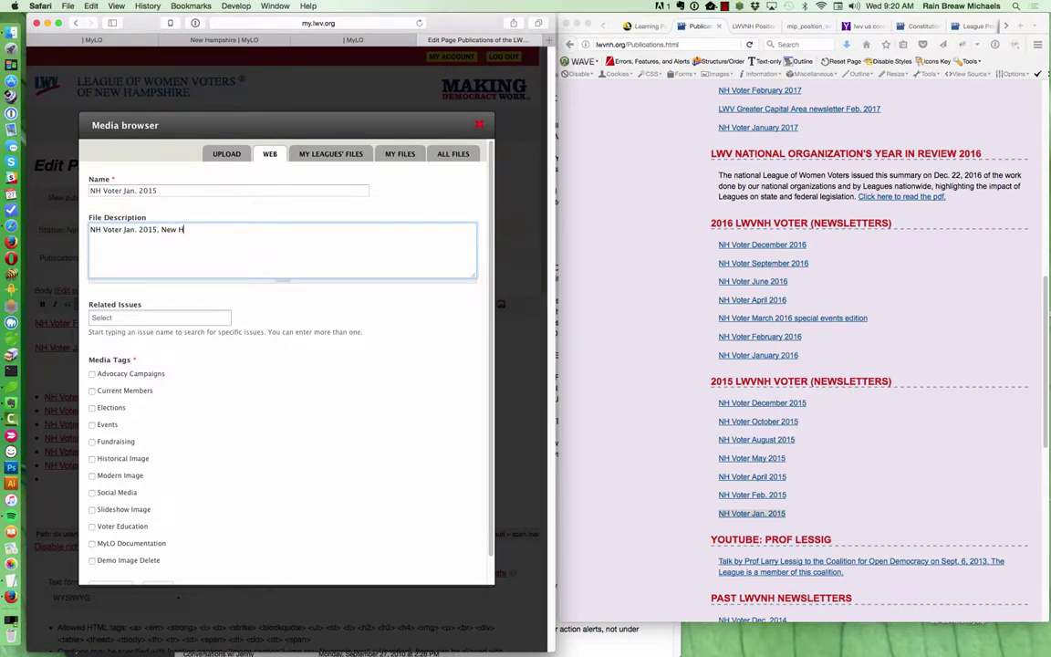
pyautogui.write(', New Hampshire newsletter')
pyautogui.click(230, 231)
pyautogui.write('sletter')
# Tag the January file with Current Members, save it and embed it in the bulleted list with the Default display
pyautogui.click(108, 390)
pyautogui.scroll(-2, 217, 507)
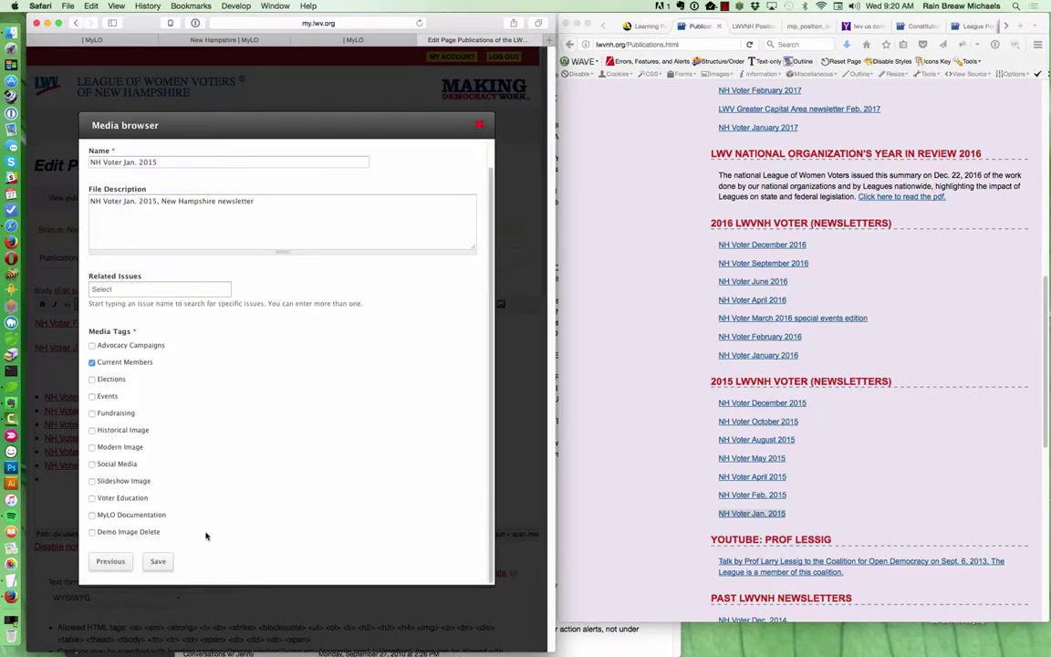
pyautogui.click(158, 560)
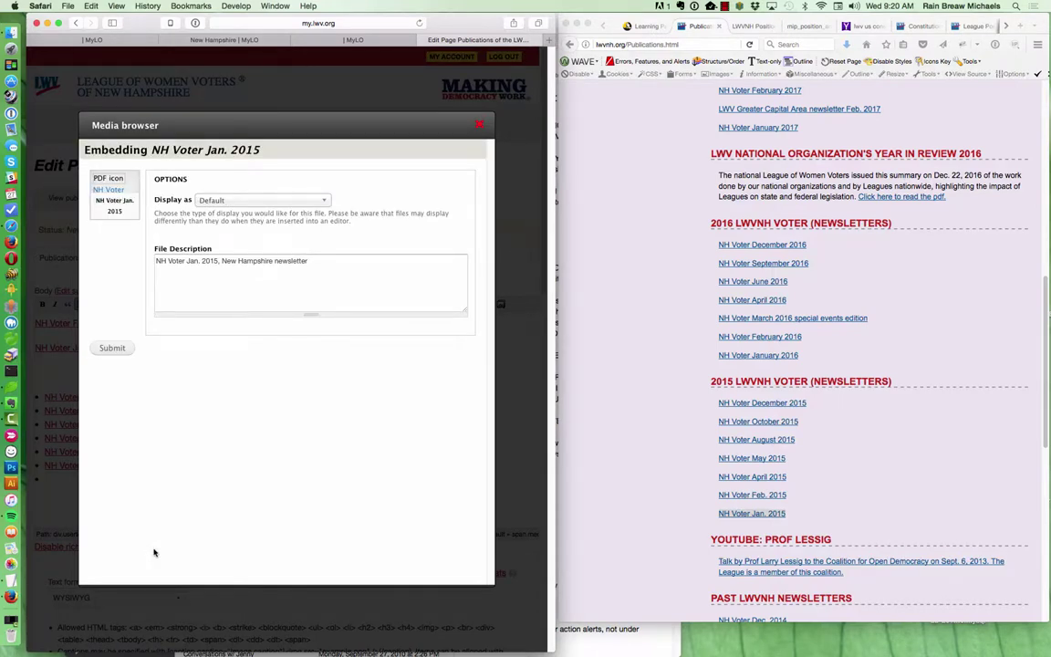
pyautogui.click(115, 348)
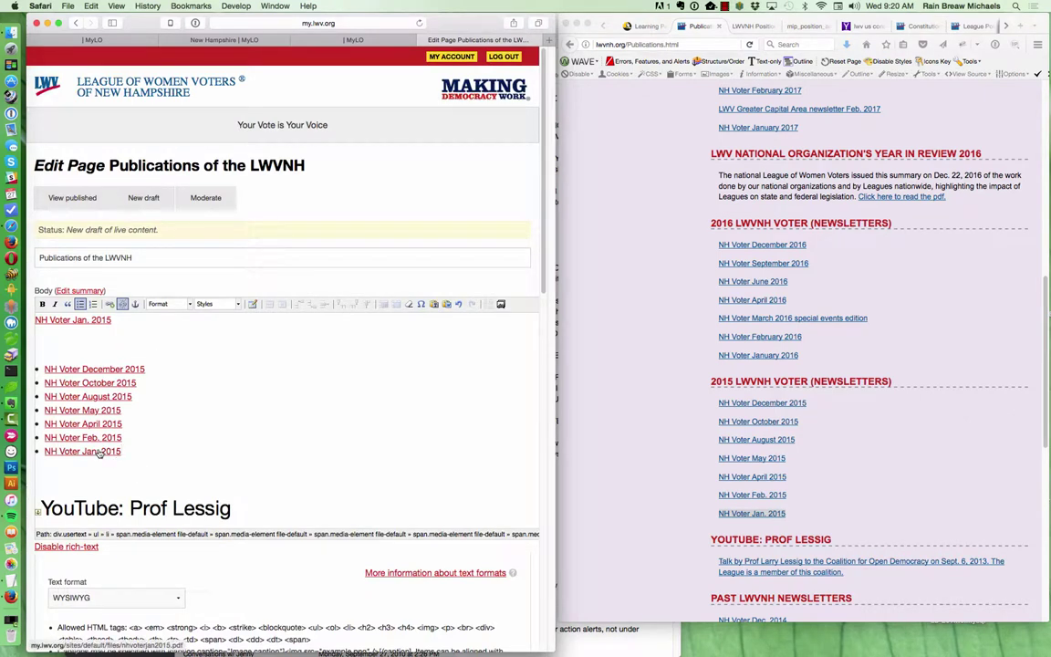
# Delete the old unbulleted newsletter links under the 2015 LWVNH Voter heading and the blank lines around the new bulleted list
pyautogui.click(67, 480)
pyautogui.press('BackSpace')
pyautogui.scroll(5, 102, 376)
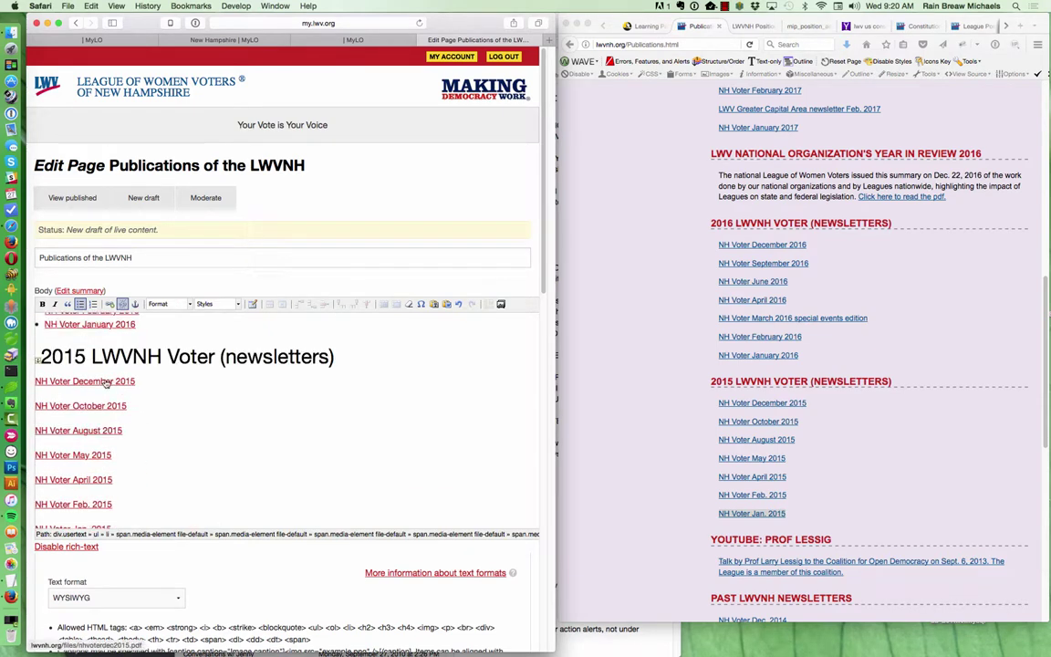
pyautogui.scroll(-2, 115, 417)
pyautogui.moveTo(121, 442); pyautogui.dragTo(50, 386)
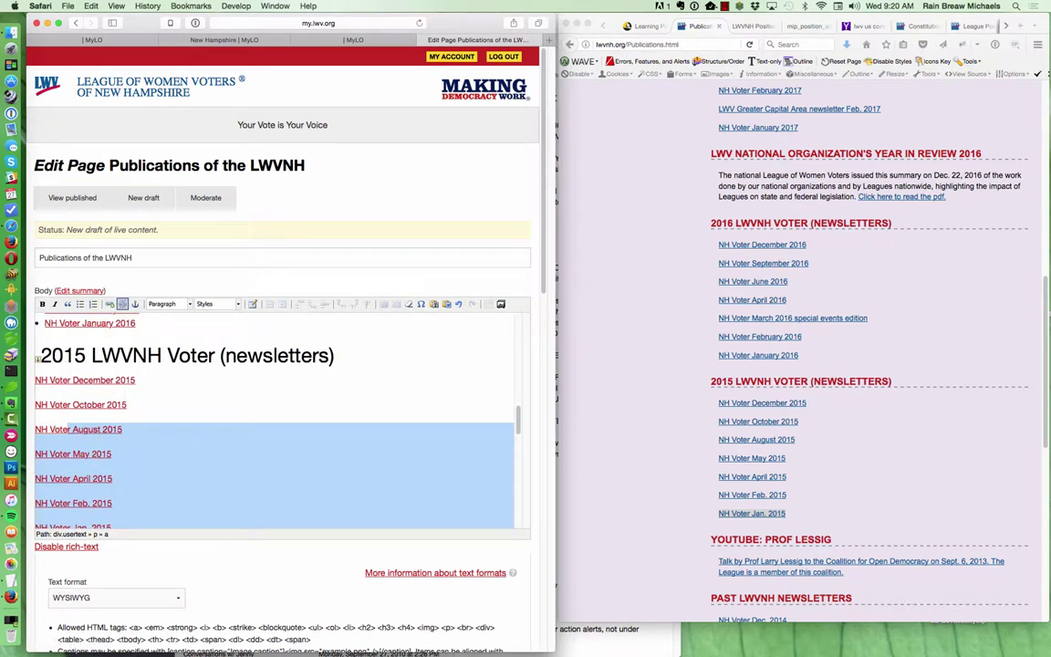
pyautogui.press('super+v')
pyautogui.moveTo(91, 427); pyautogui.dragTo(35, 371)
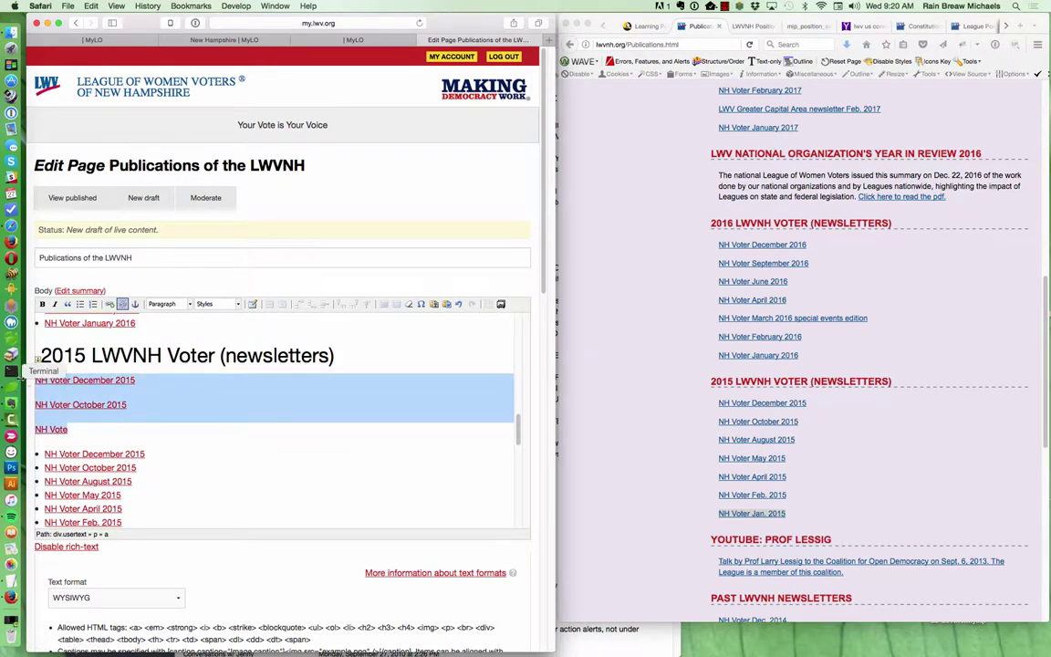
pyautogui.press('BackSpace')
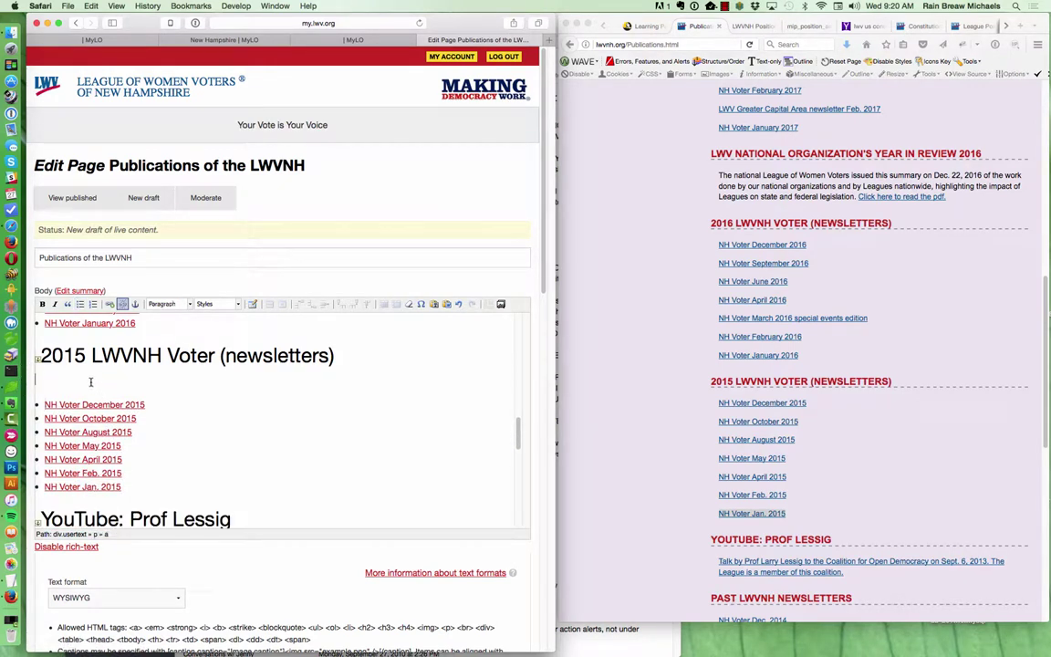
pyautogui.press('BackSpace')
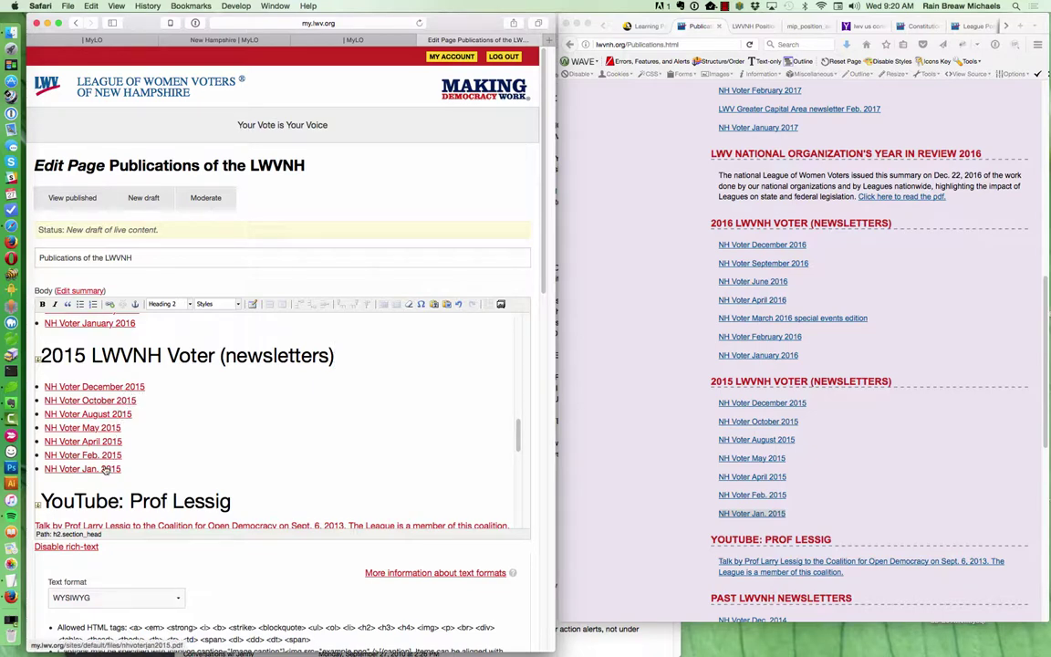
# Add "Added 2015 newsletters" to the moderation notes in the page's publishing options
pyautogui.scroll(-2, 200, 480)
pyautogui.scroll(-15, 200, 480)
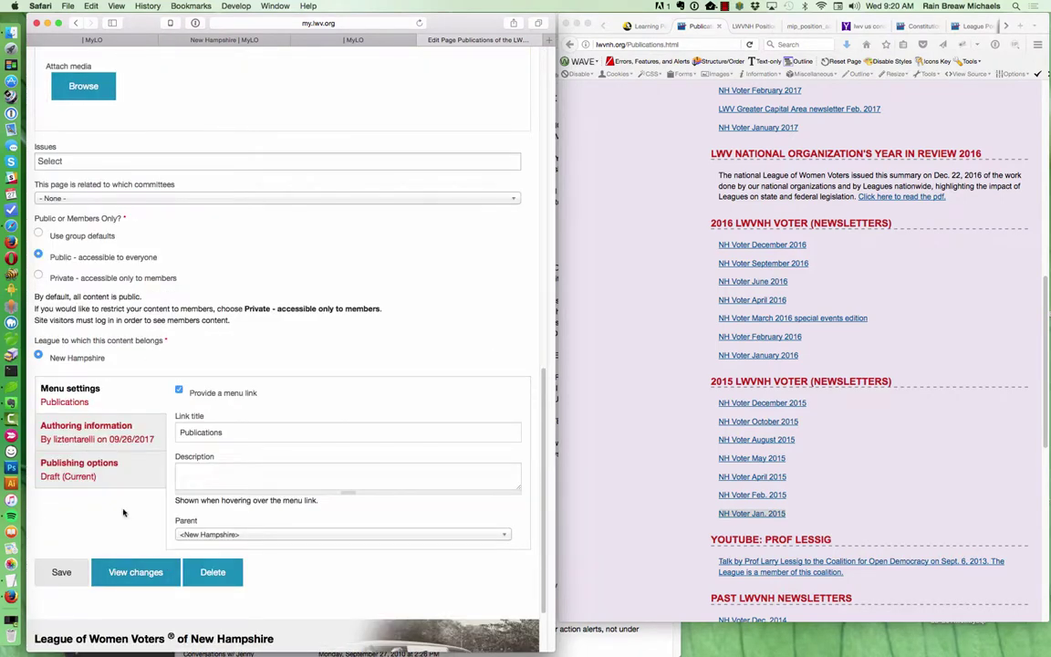
pyautogui.click(107, 468)
pyautogui.click(300, 464)
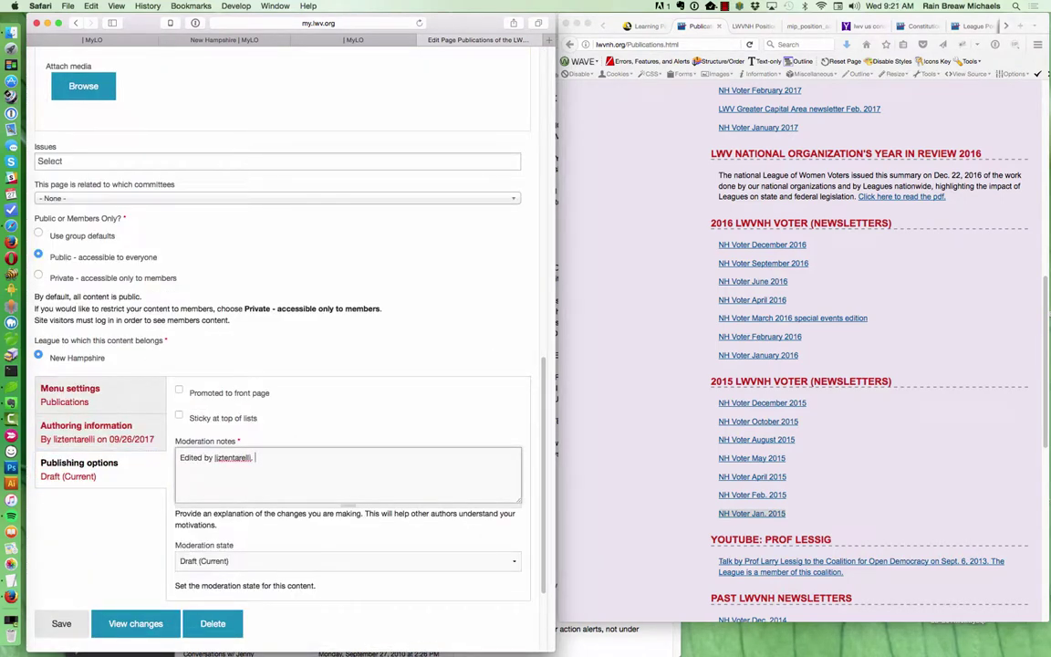
pyautogui.write('Added 2015 newsletters')
# Set the page's moderation state to Published and save the page
pyautogui.click(187, 561)
pyautogui.click(182, 579)
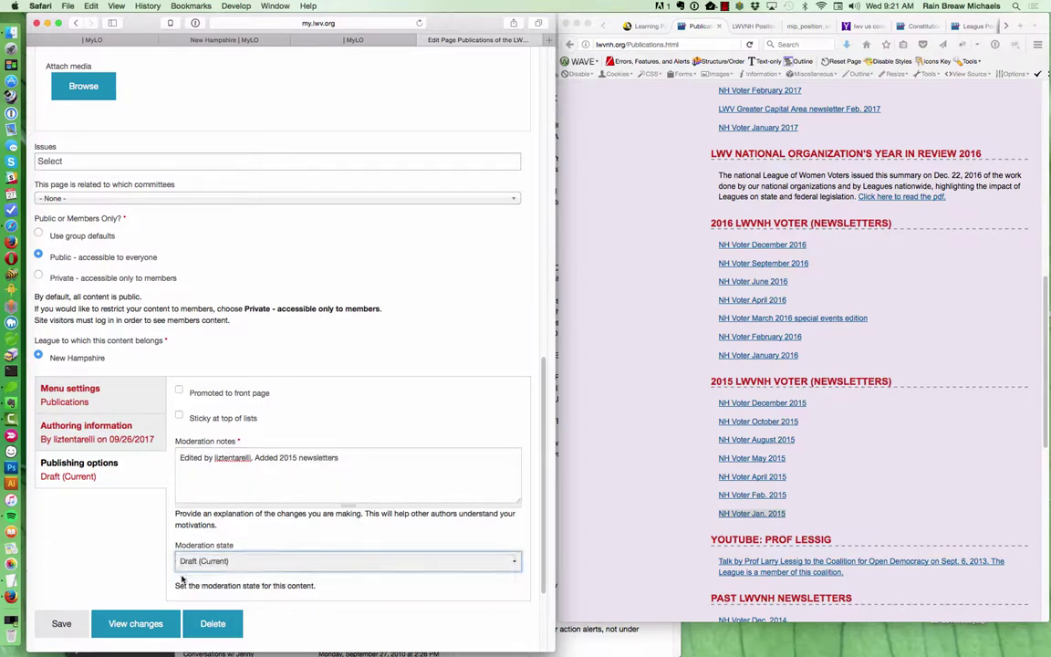
pyautogui.click(61, 624)
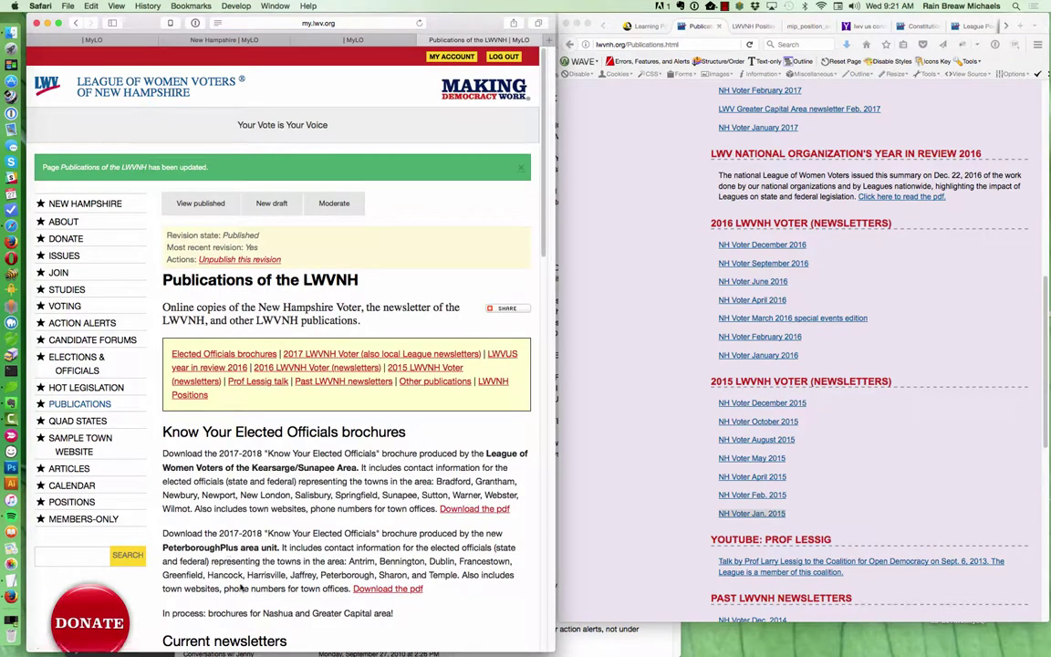
# Review the 2015 newsletter list on the saved Publications page and open the NH Voter October 2015 PDF
pyautogui.scroll(-10, 244, 606)
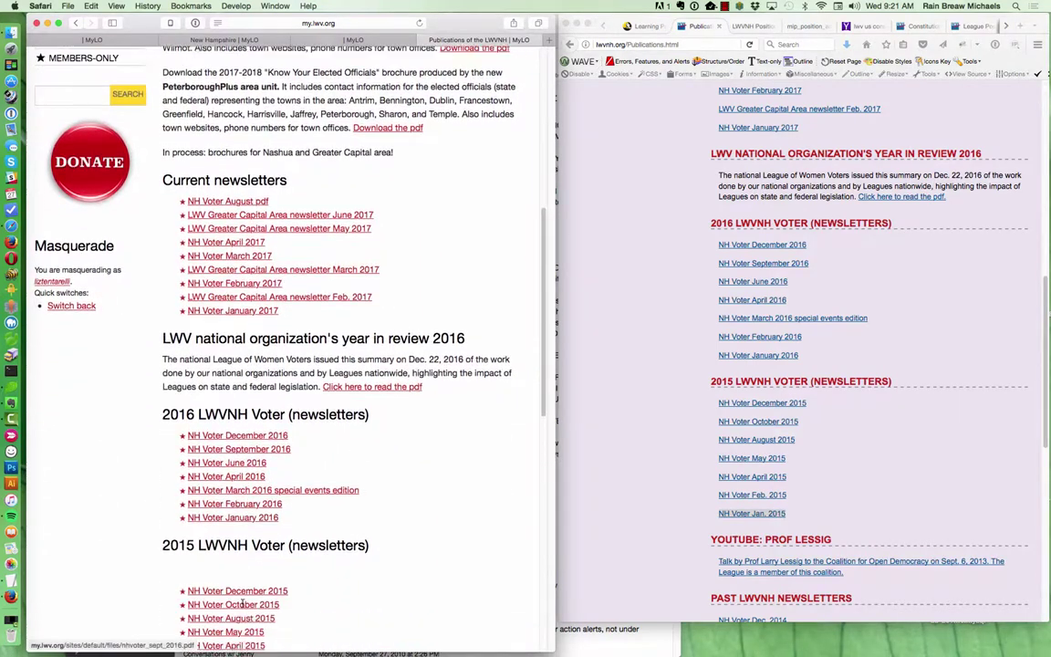
pyautogui.scroll(-4, 244, 606)
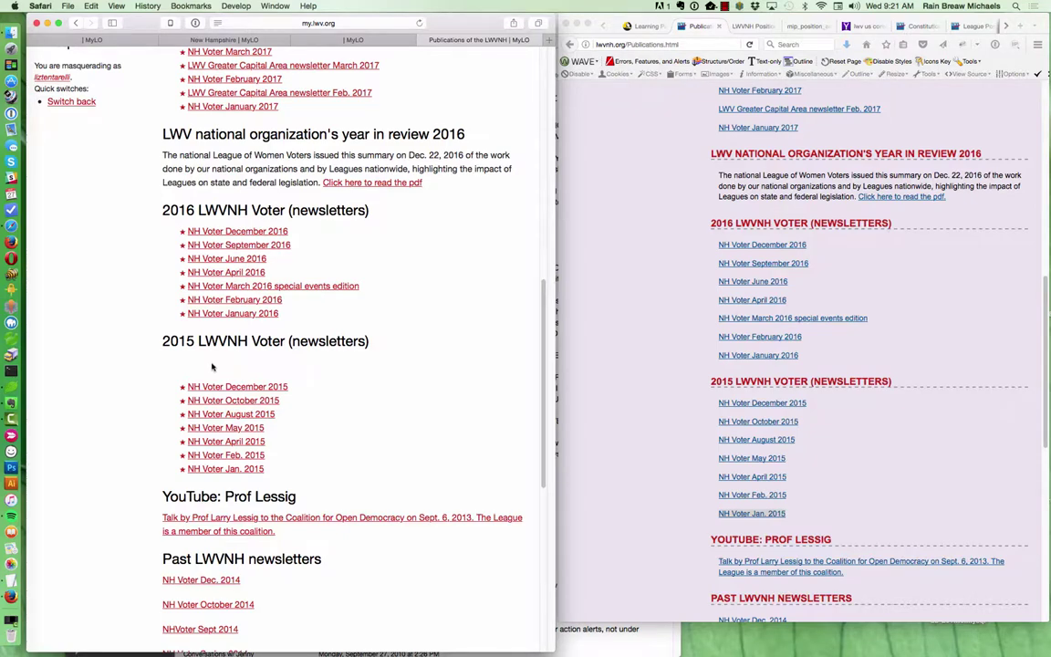
pyautogui.click(239, 460)
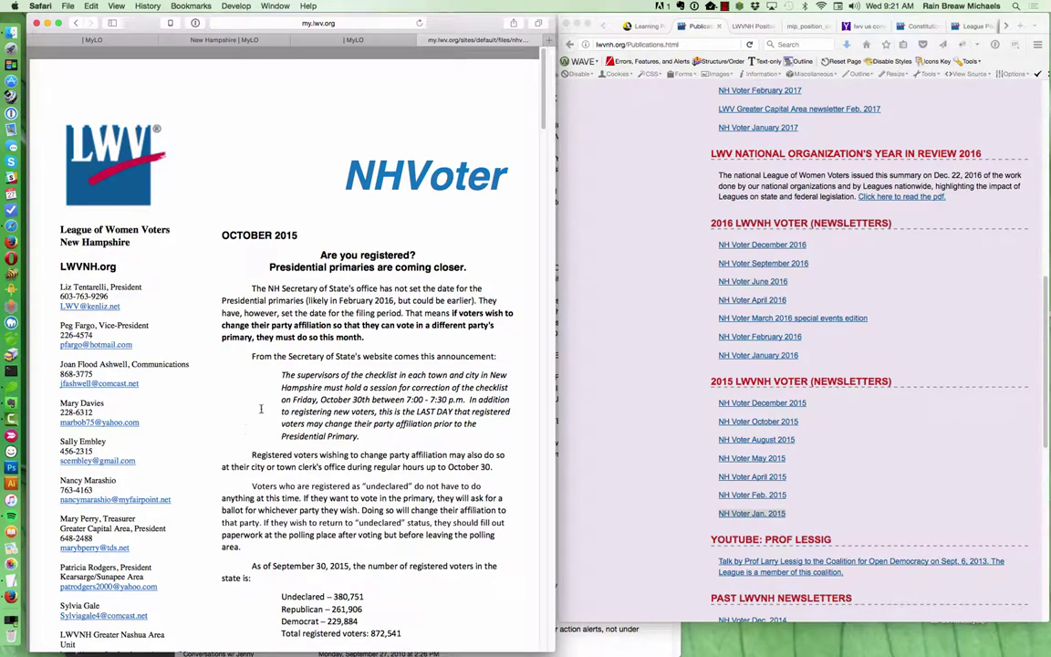
# Check the domain in the opened PDF's web address against the old site's in Firefox, and return to the Publications page in Safari
pyautogui.click(313, 24)
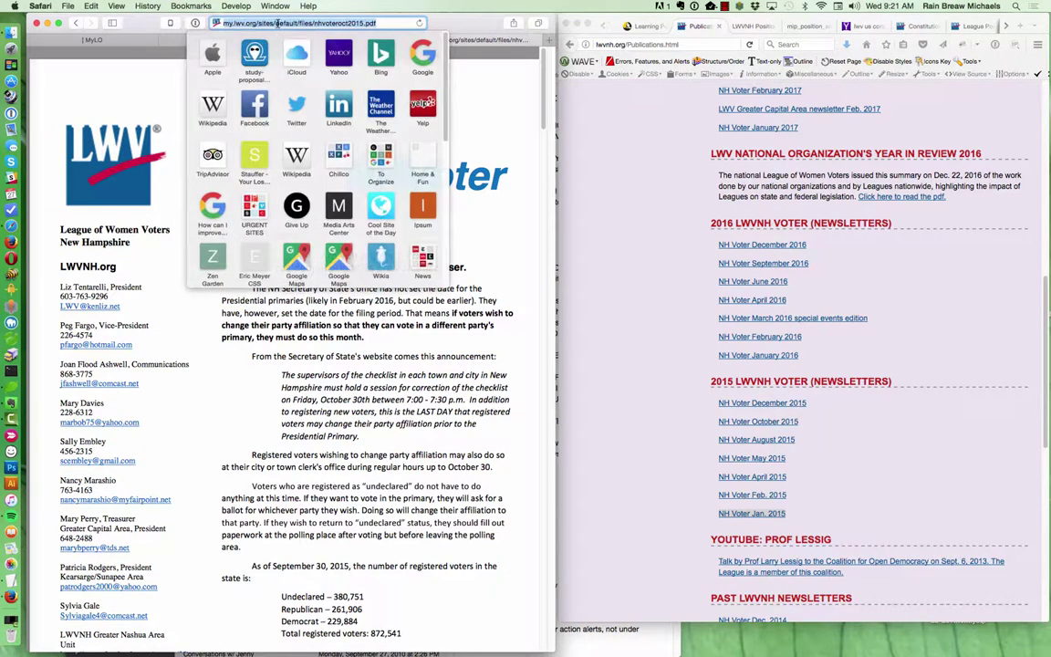
pyautogui.click(233, 23)
pyautogui.moveTo(225, 23); pyautogui.dragTo(256, 21)
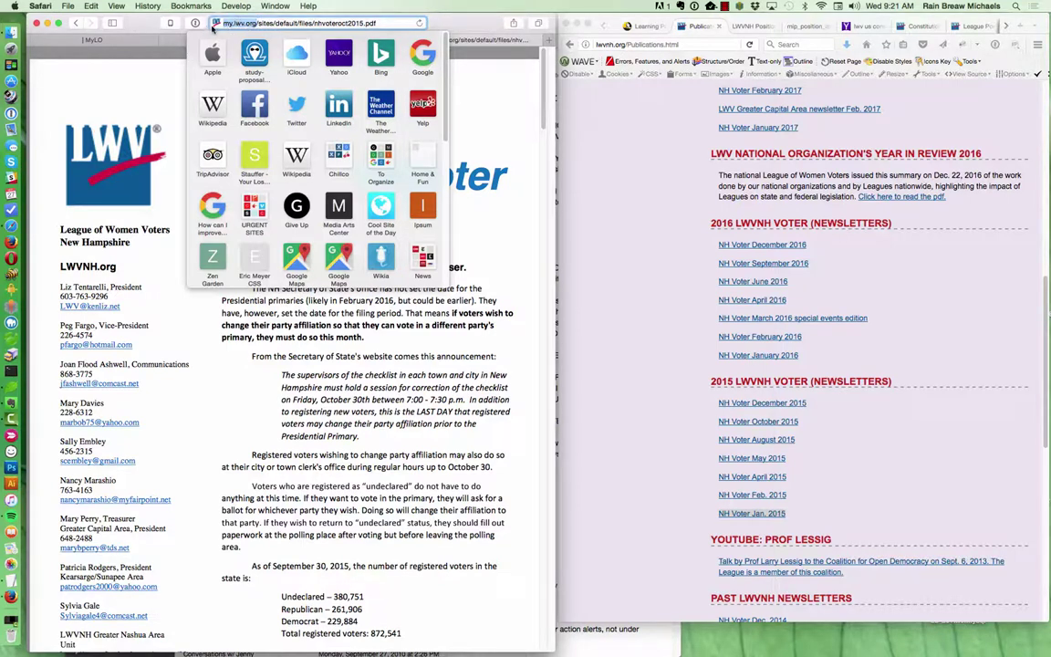
pyautogui.click(576, 136)
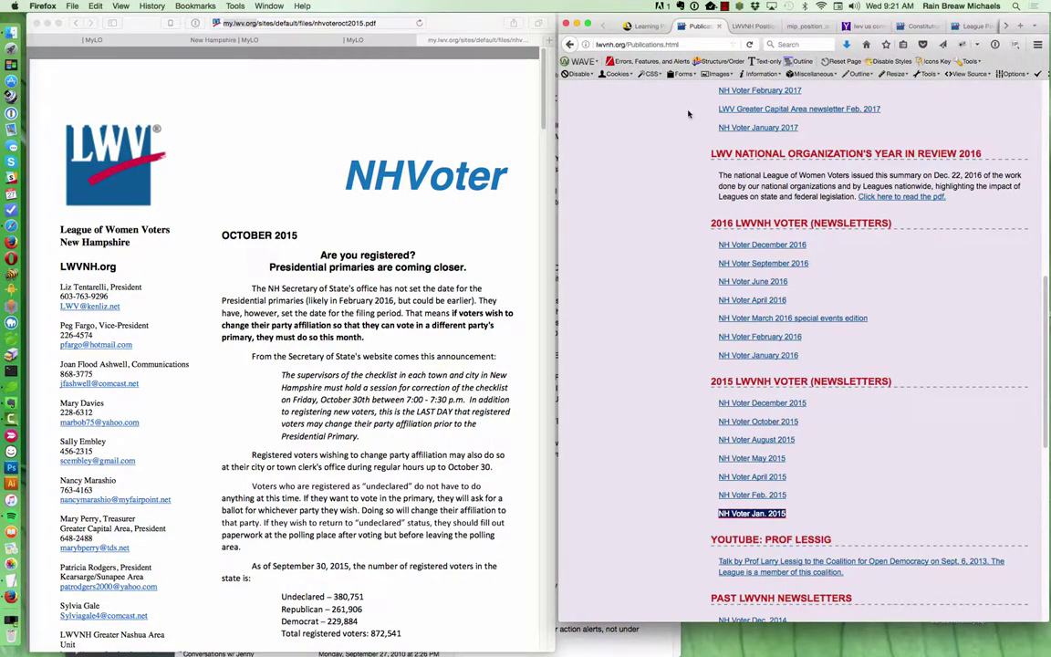
pyautogui.click(243, 106)
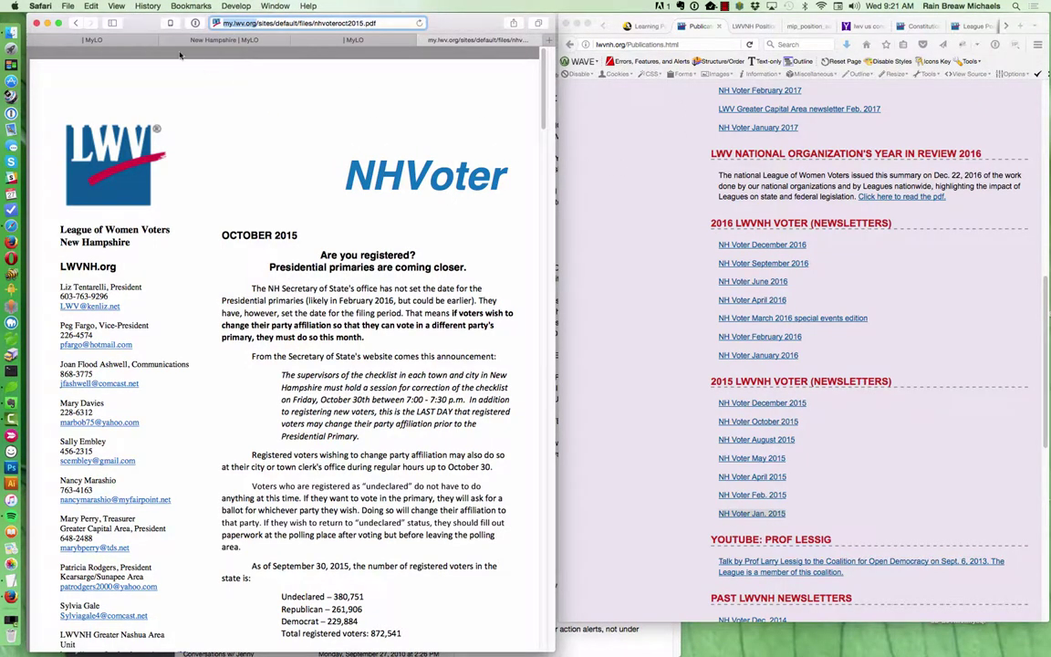
pyautogui.click(76, 23)
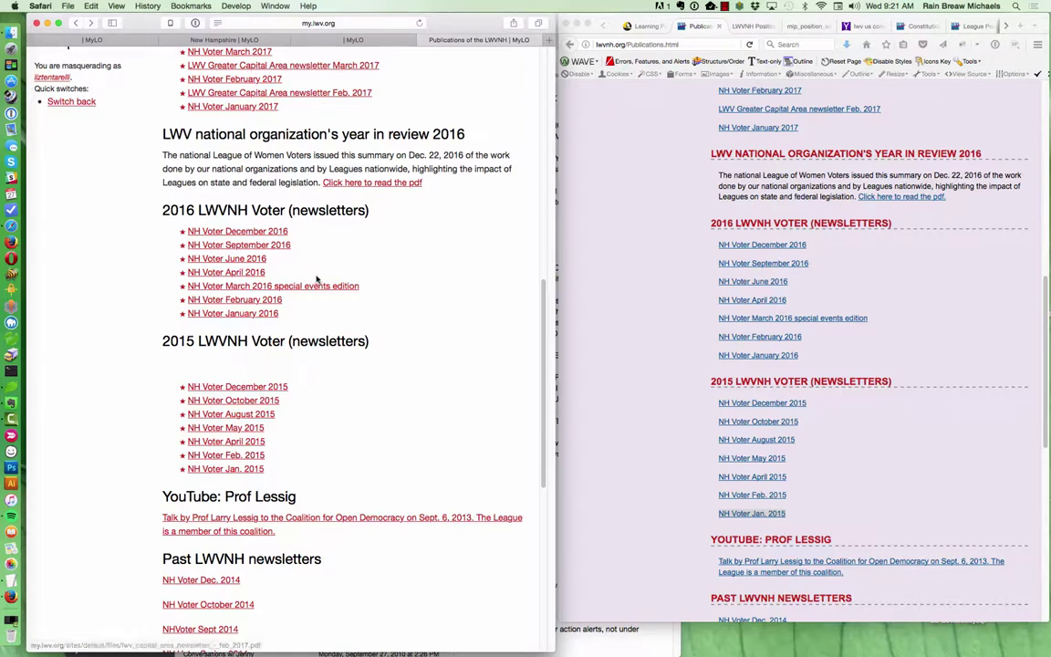